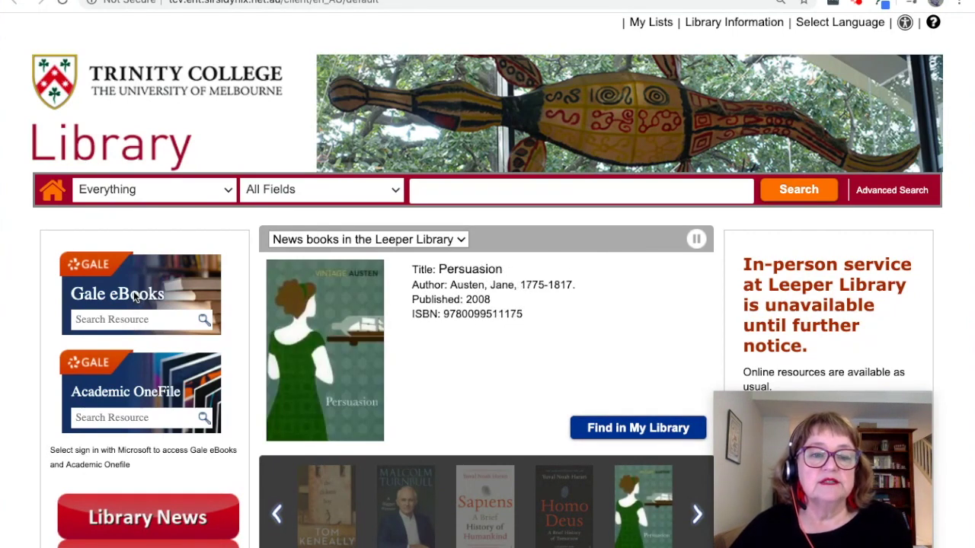
Open Gale eBooks and sign in with the college Microsoft account and its password.
left_click(135, 296)
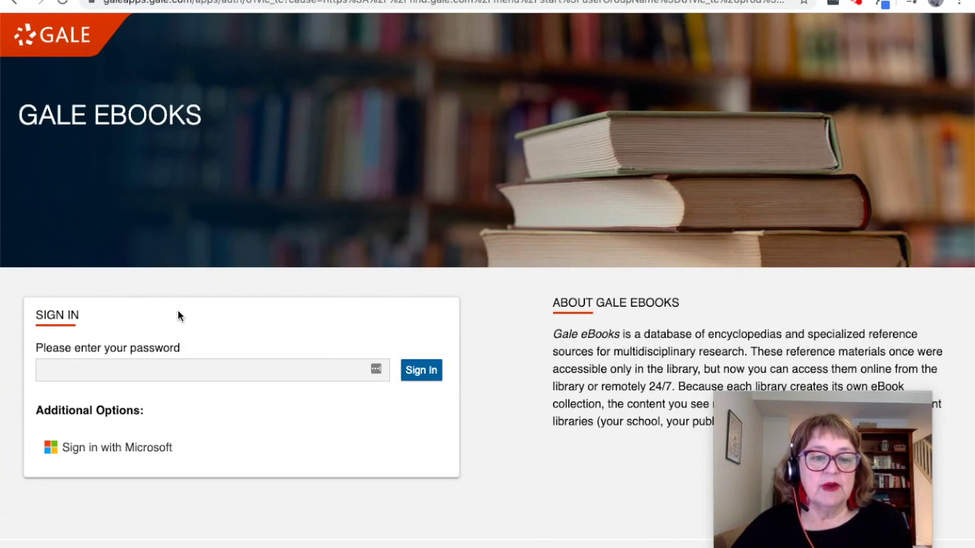
left_click(118, 451)
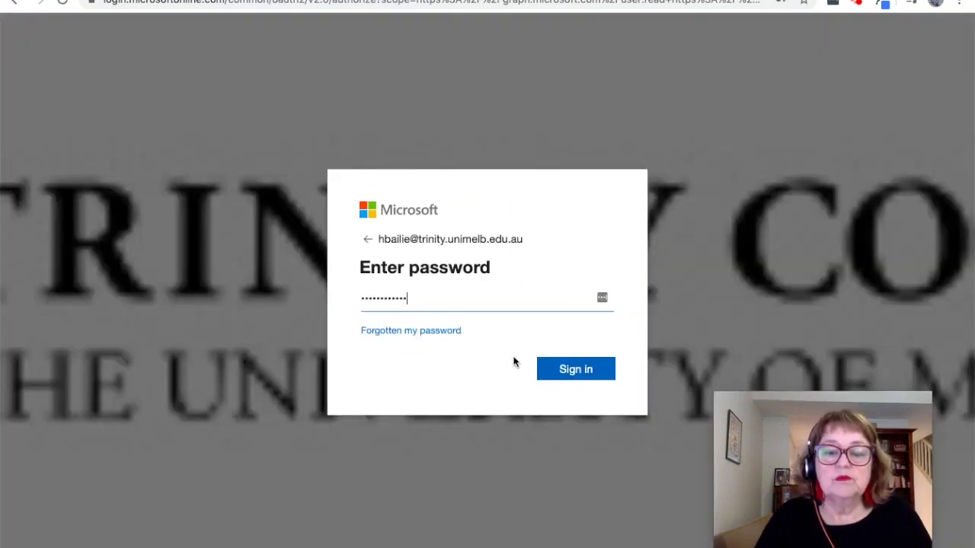
key("Return")
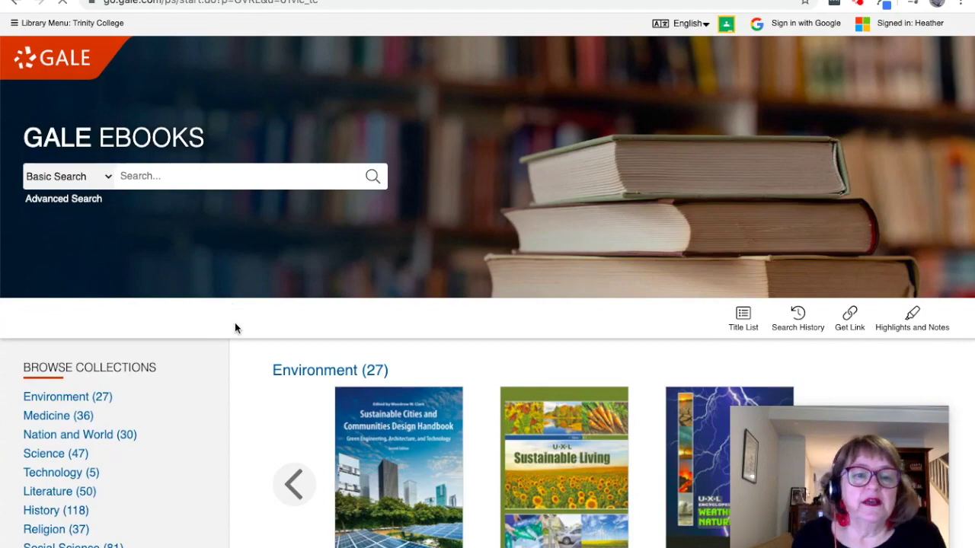
Scroll through the Browse Collections rows to find the Science (47) collection.
scroll(263, 384, "down", 2)
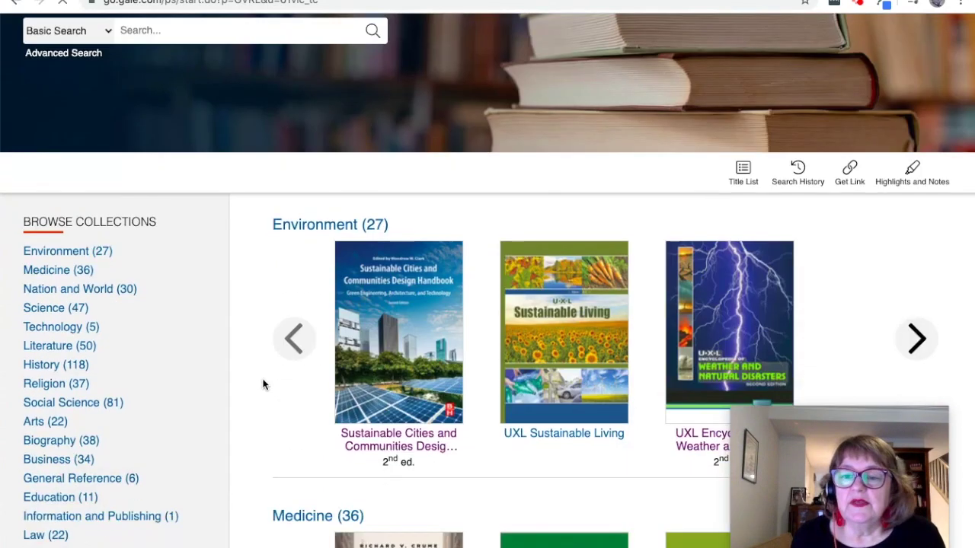
scroll(263, 384, "down", 2)
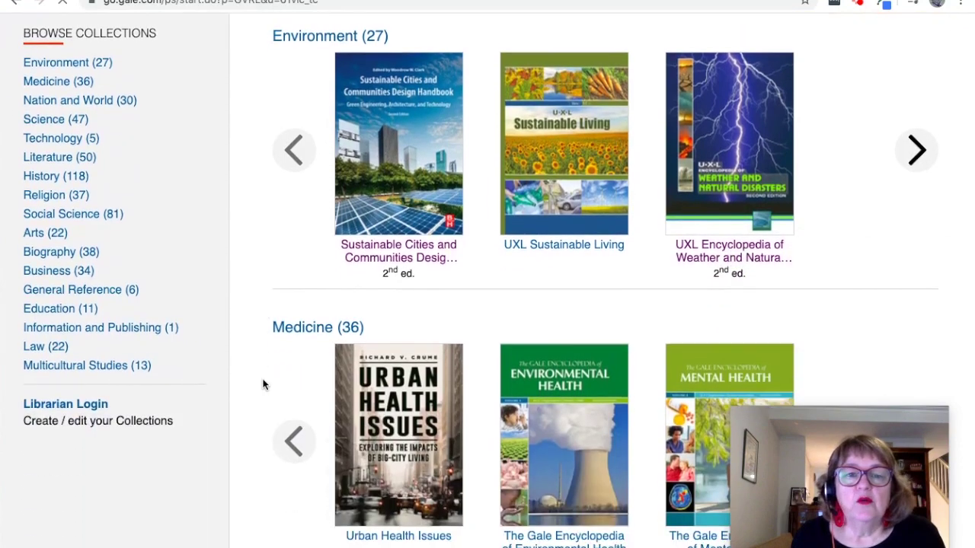
scroll(262, 385, "down", 2)
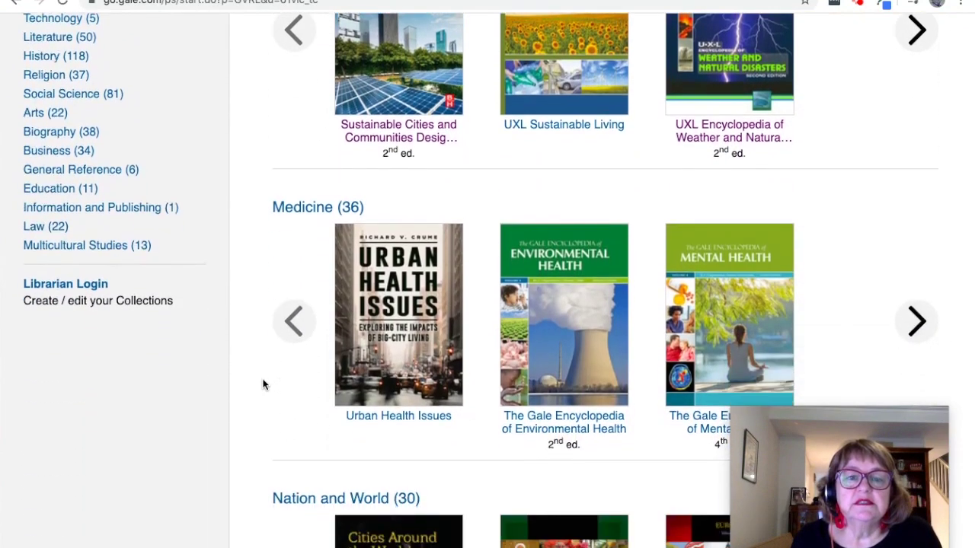
scroll(263, 385, "down", 5)
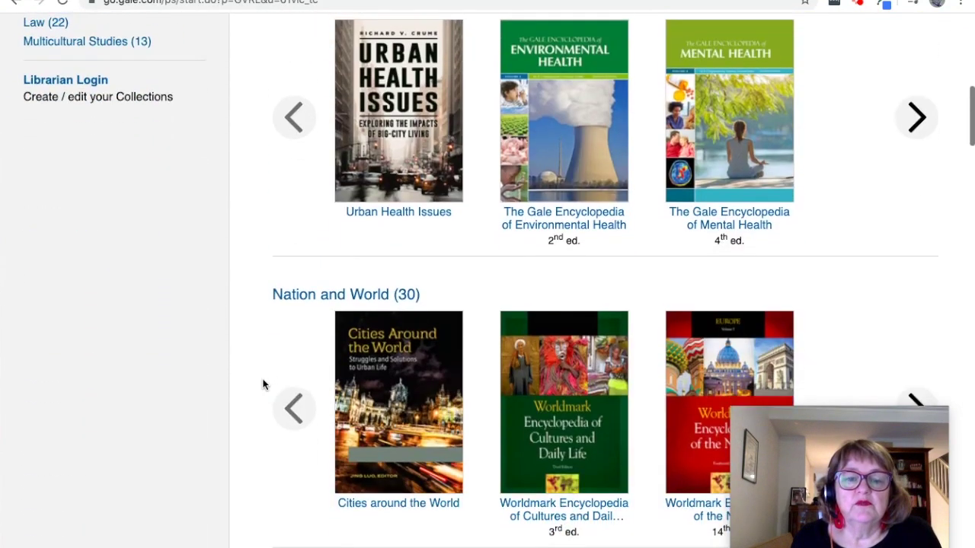
scroll(263, 384, "down", 7)
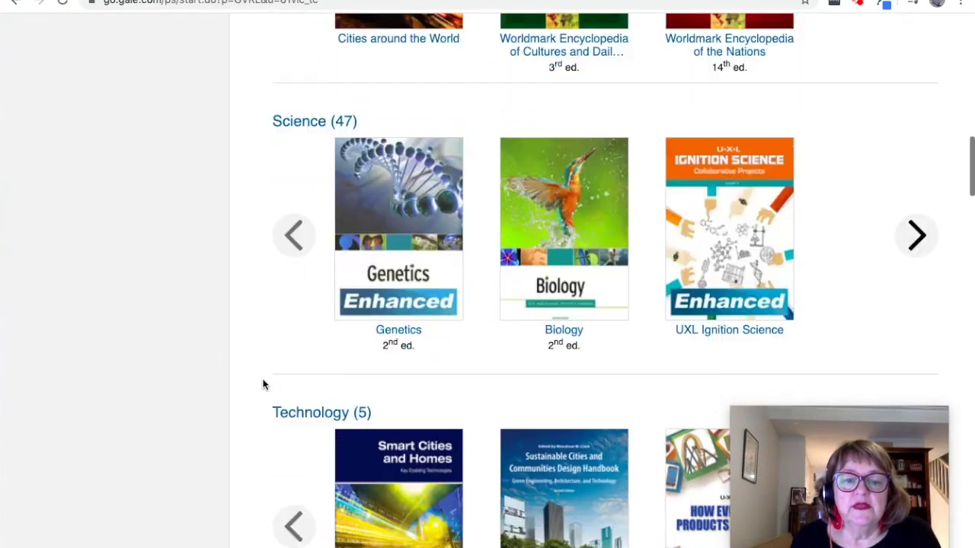
scroll(263, 384, "down", 9)
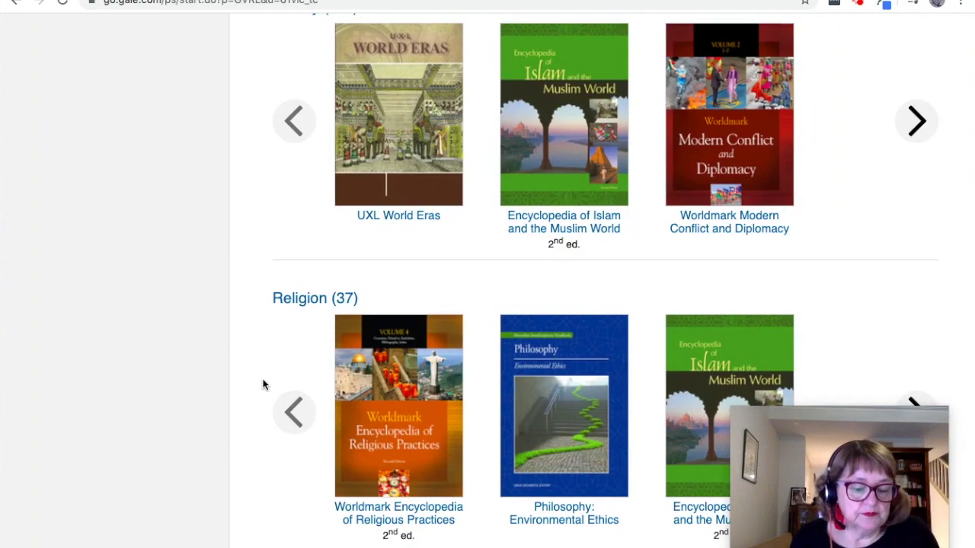
scroll(263, 384, "up", 3)
scroll(262, 385, "up", 8)
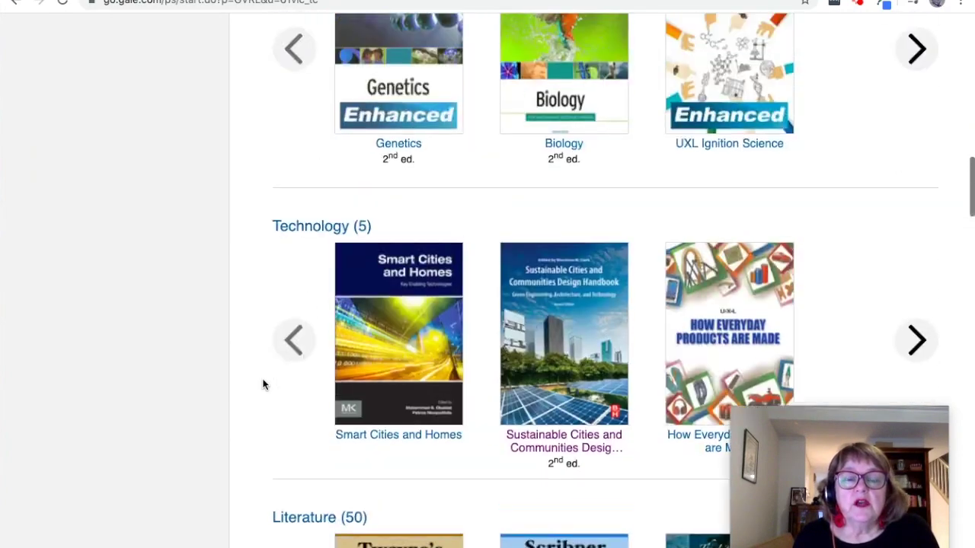
scroll(263, 384, "down", 2)
scroll(263, 384, "down", 5)
scroll(263, 385, "up", 7)
scroll(262, 384, "up", 3)
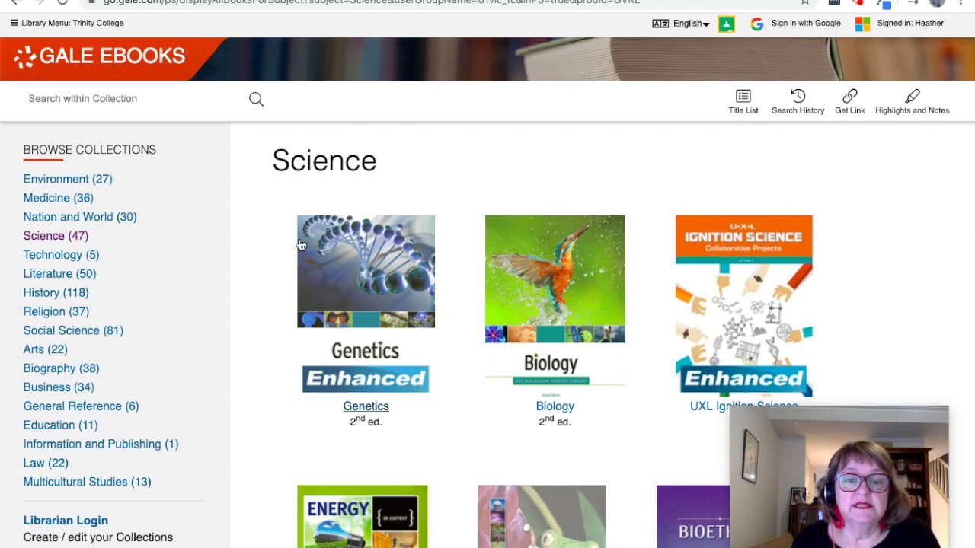
Open the book Biotechnology: Changing Life Through Science from the Science collection.
scroll(364, 261, "down", 5)
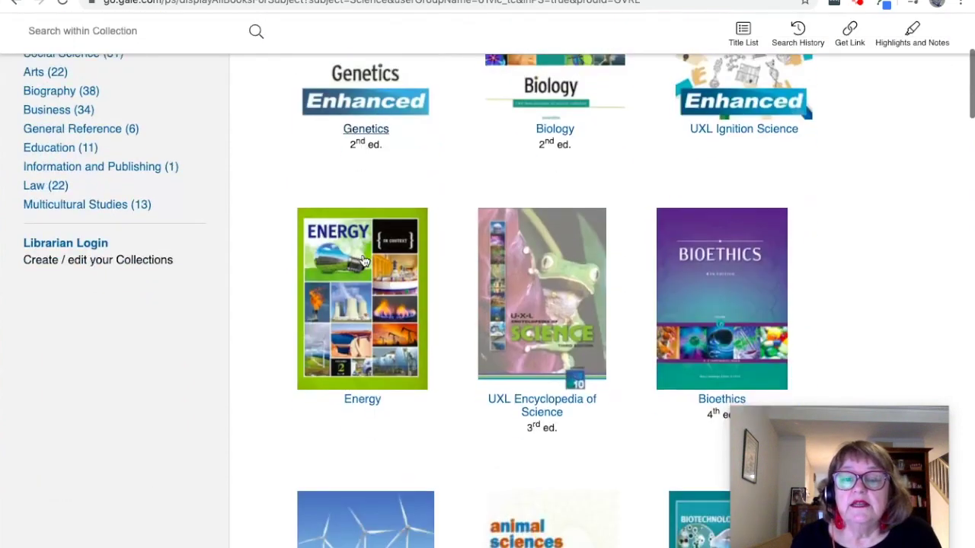
scroll(364, 261, "down", 5)
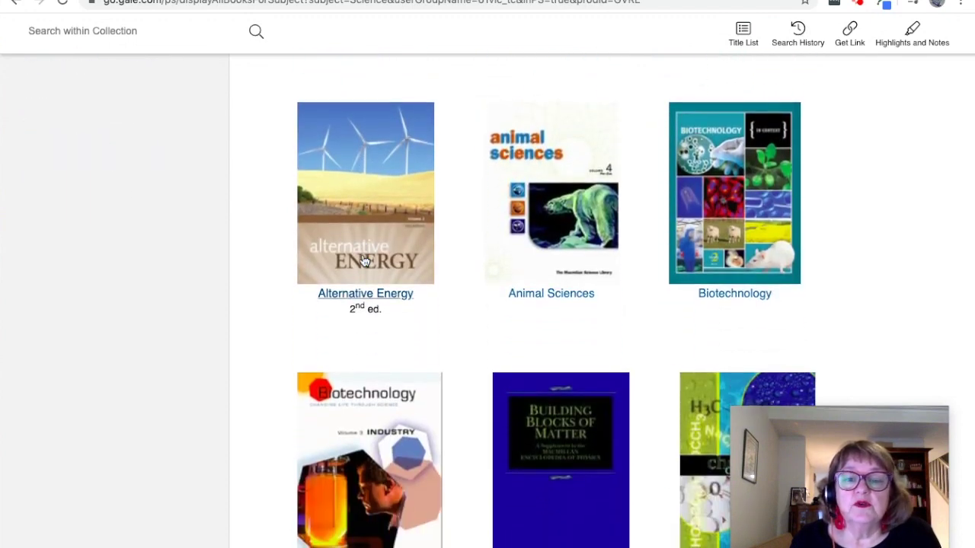
scroll(364, 262, "down", 3)
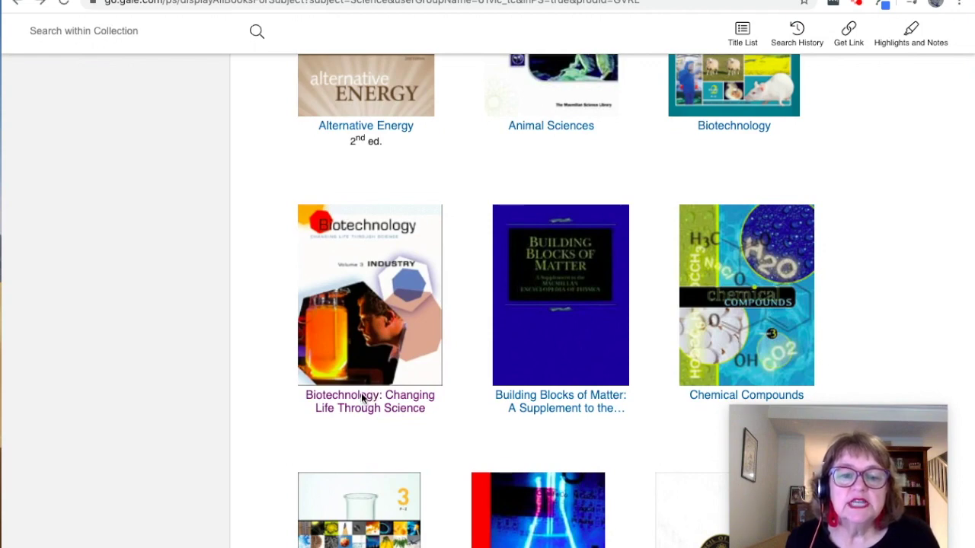
left_click(364, 399)
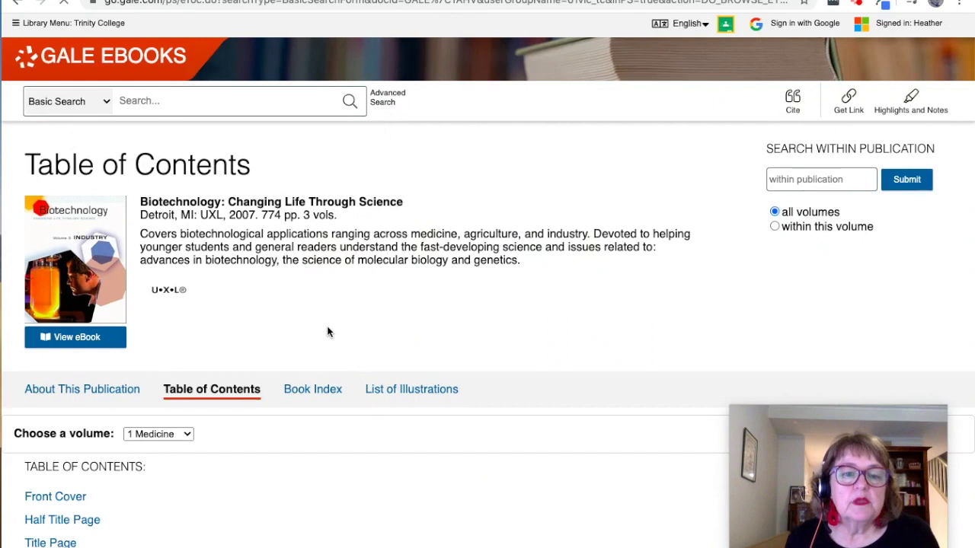
Check the available volumes, keep Vol. 1 Medicine, and open the Organ Transplants entry.
scroll(327, 331, "down", 3)
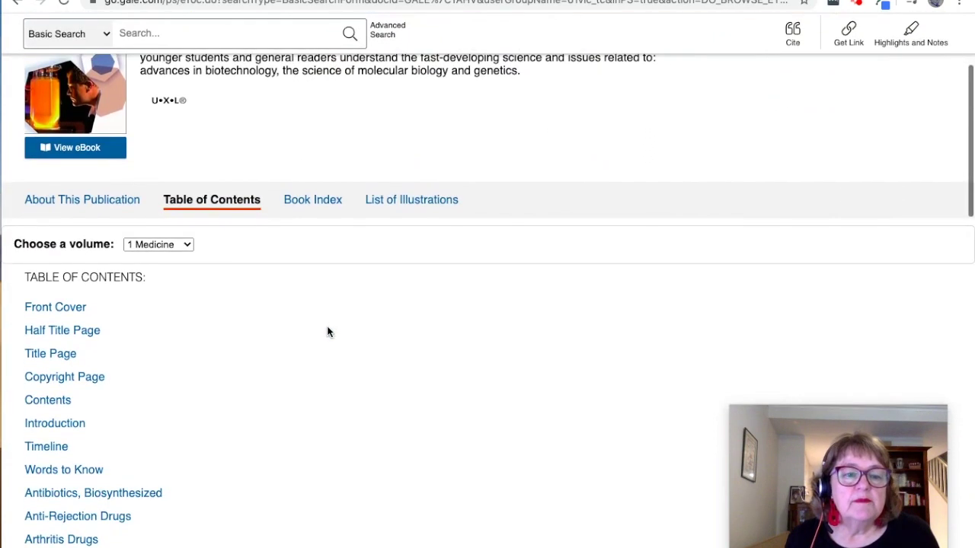
left_click(187, 246)
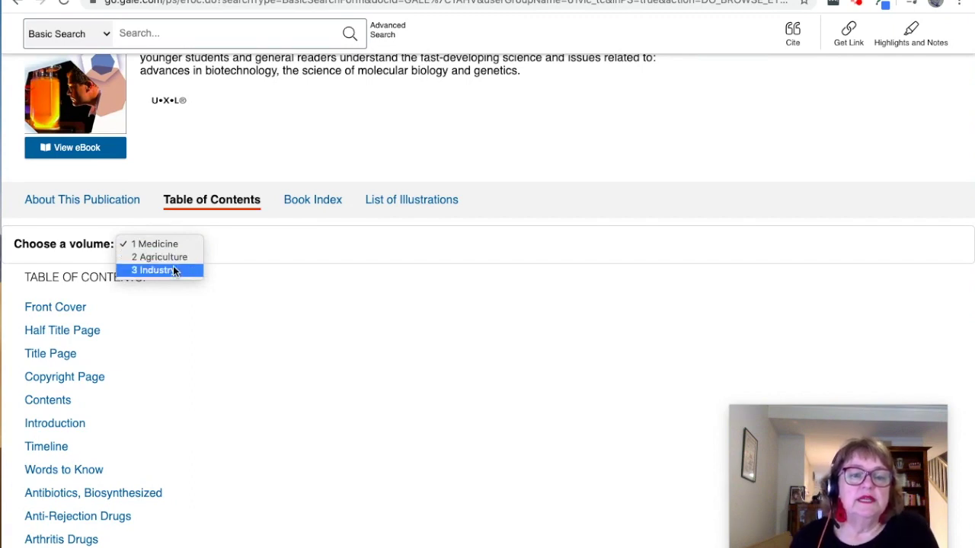
left_click(264, 335)
scroll(255, 339, "down", 5)
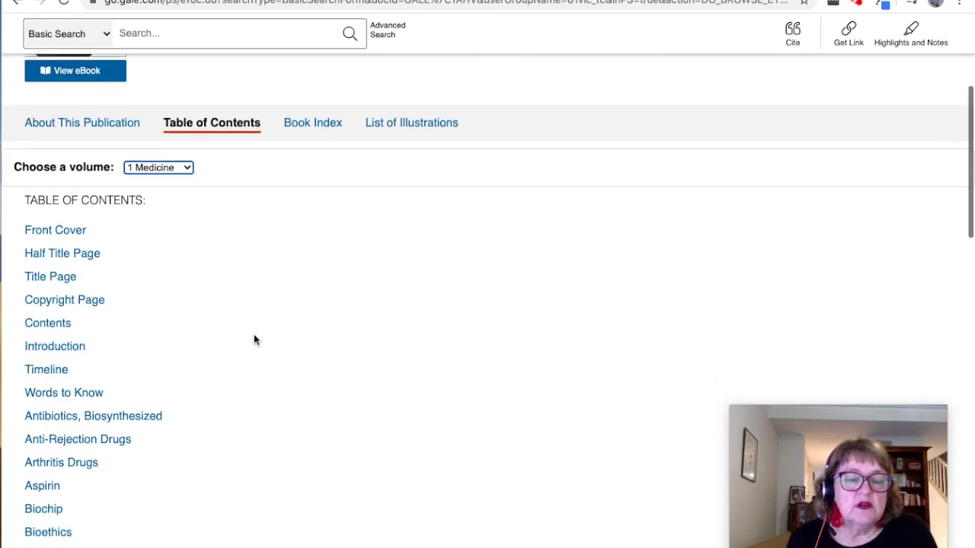
scroll(256, 338, "down", 5)
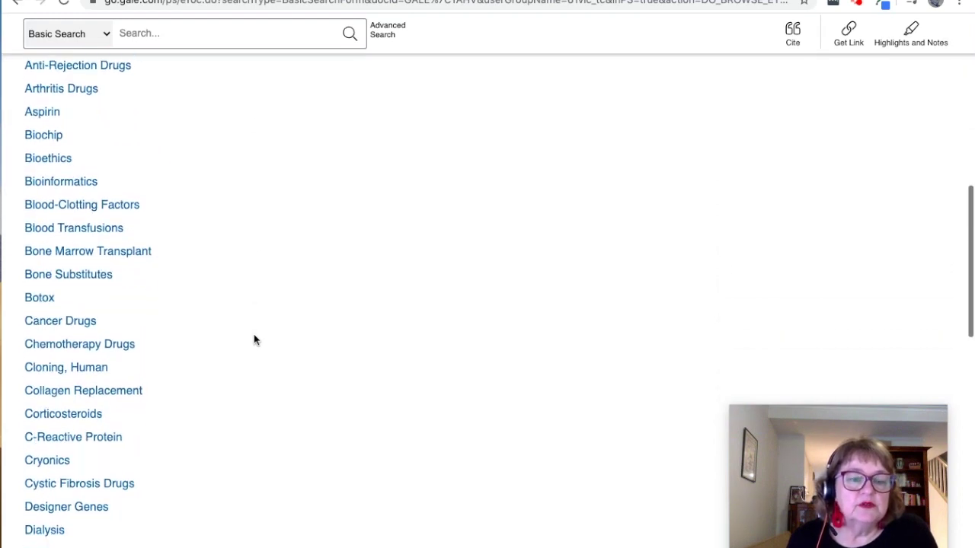
scroll(255, 340, "down", 6)
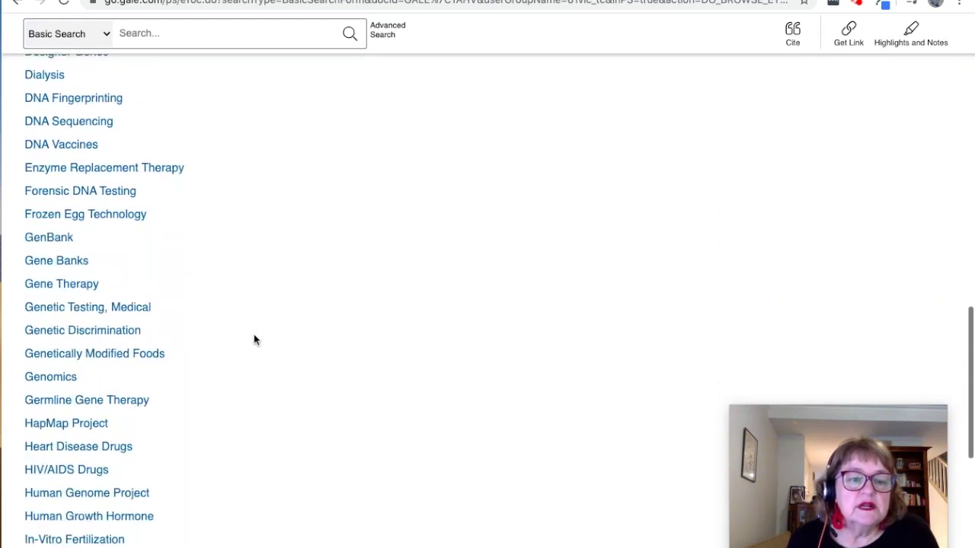
scroll(255, 340, "down", 2)
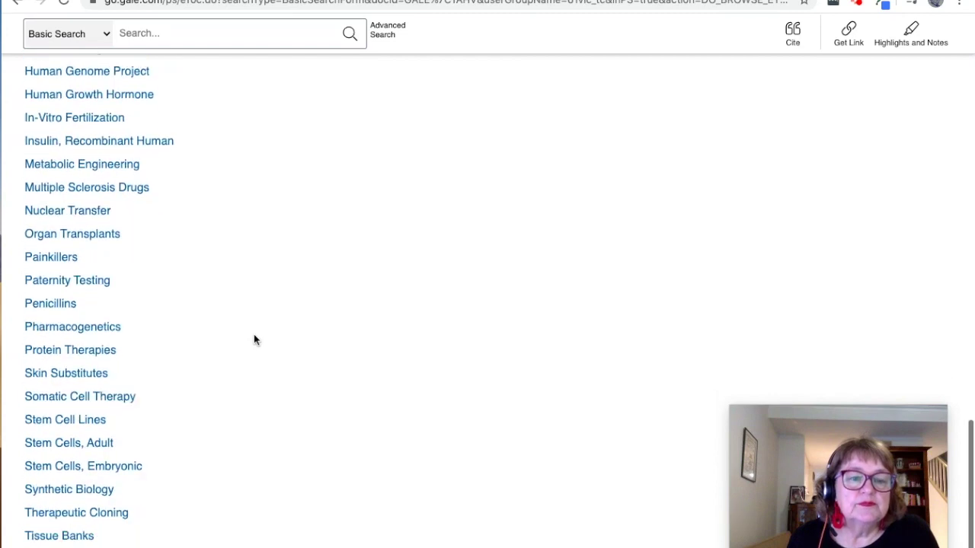
left_click(88, 187)
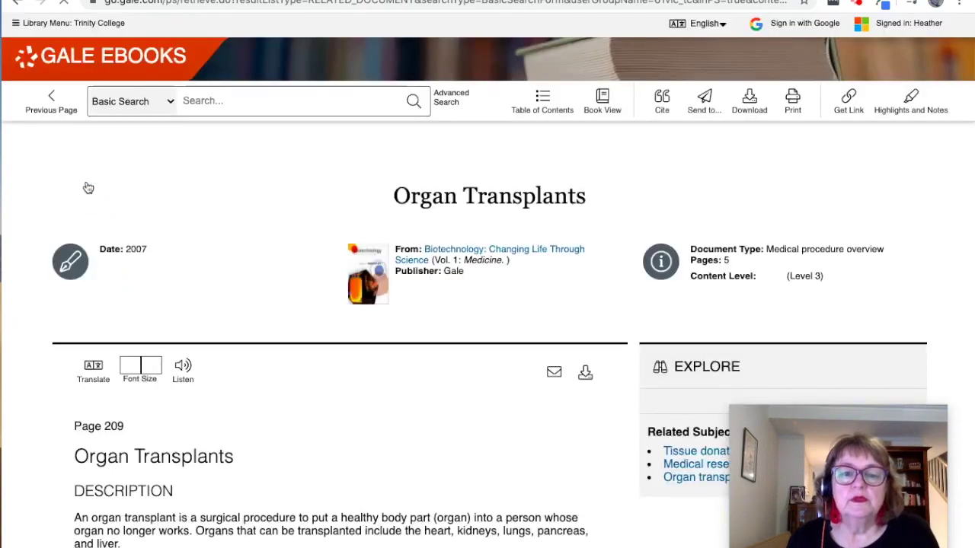
Return to the top of the Organ Transplants article and switch it to Book View.
scroll(273, 362, "down", 4)
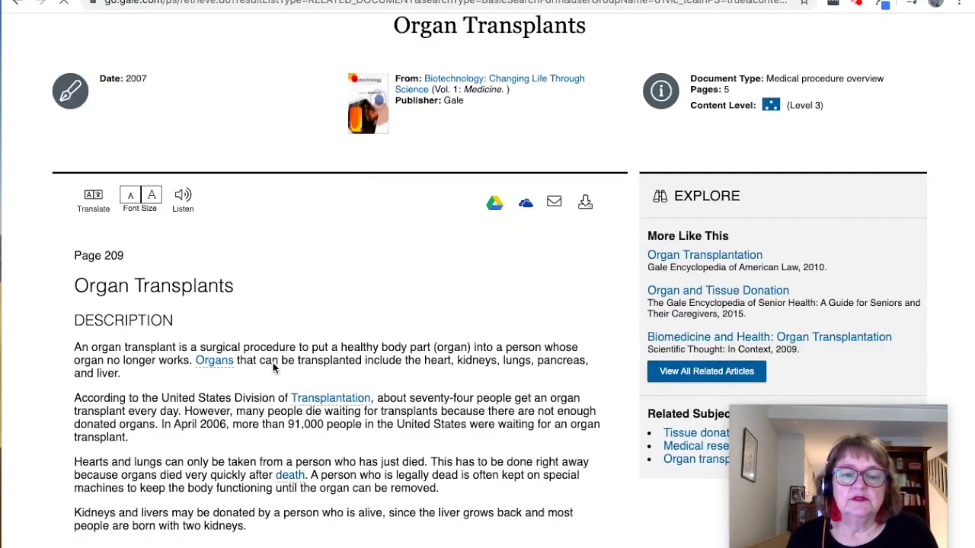
scroll(272, 362, "down", 2)
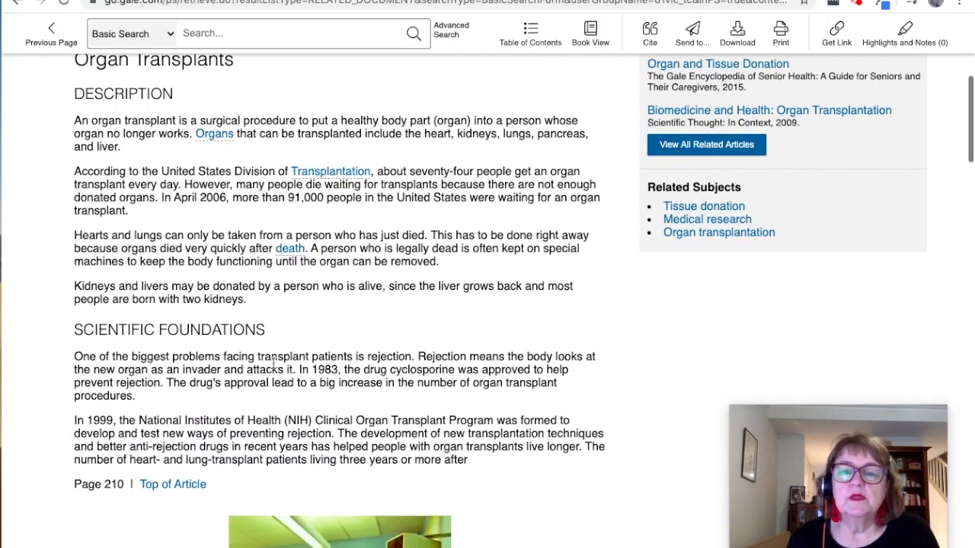
scroll(273, 363, "down", 2)
scroll(272, 364, "down", 2)
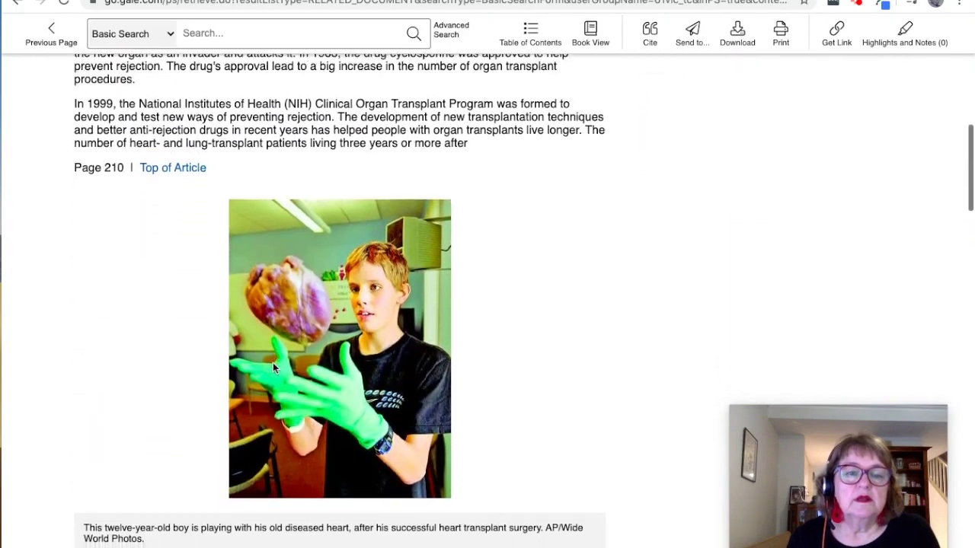
scroll(273, 363, "down", 2)
scroll(273, 367, "up", 12)
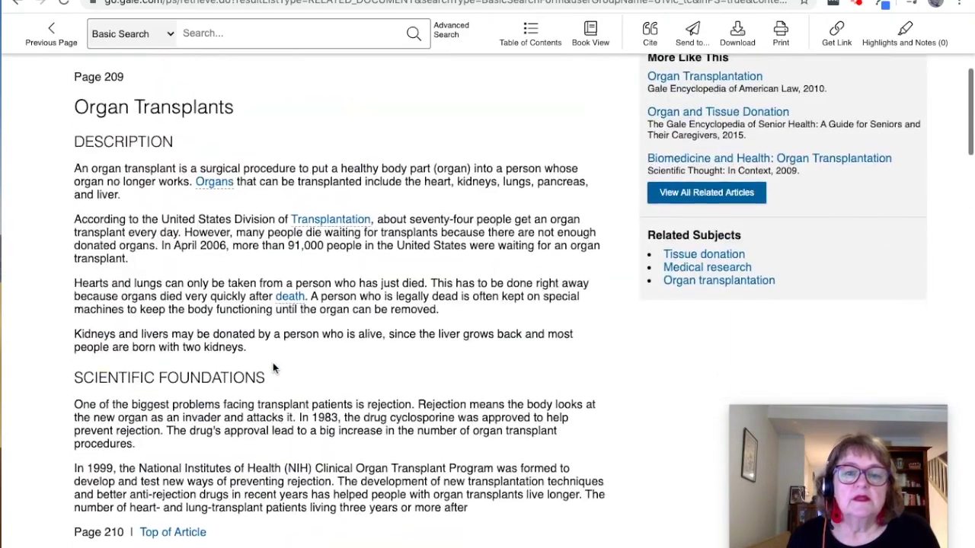
scroll(274, 368, "up", 3)
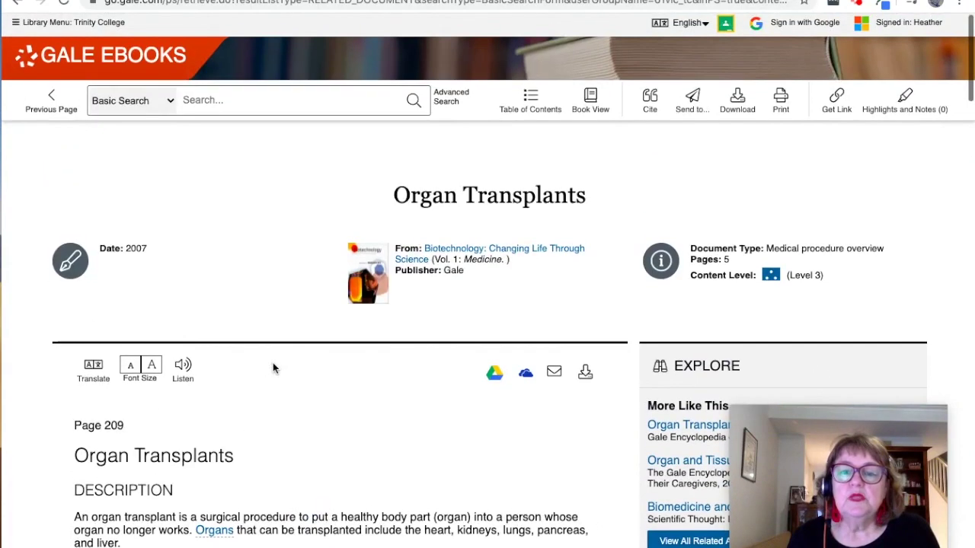
left_click(591, 100)
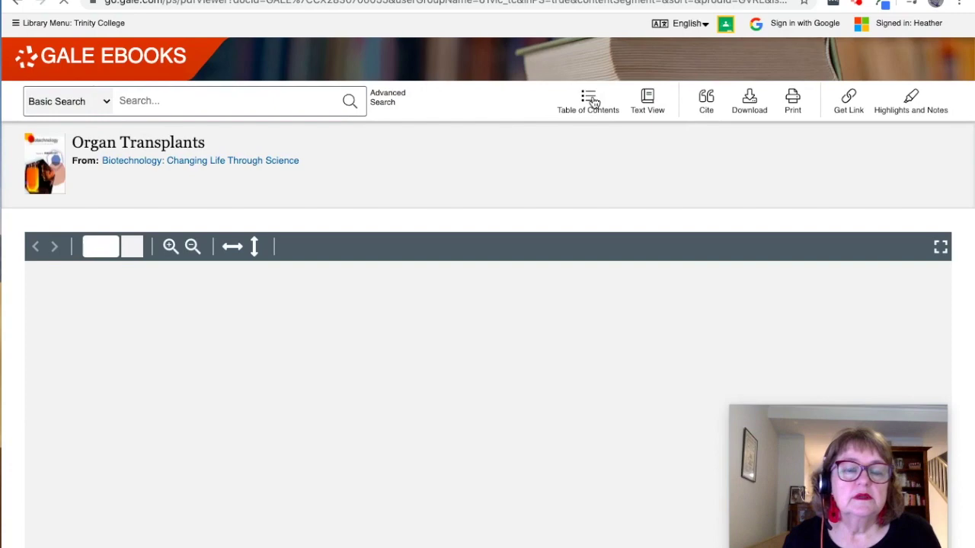
Zoom the scanned page out twice and show two book pages side by side.
scroll(584, 316, "down", 5)
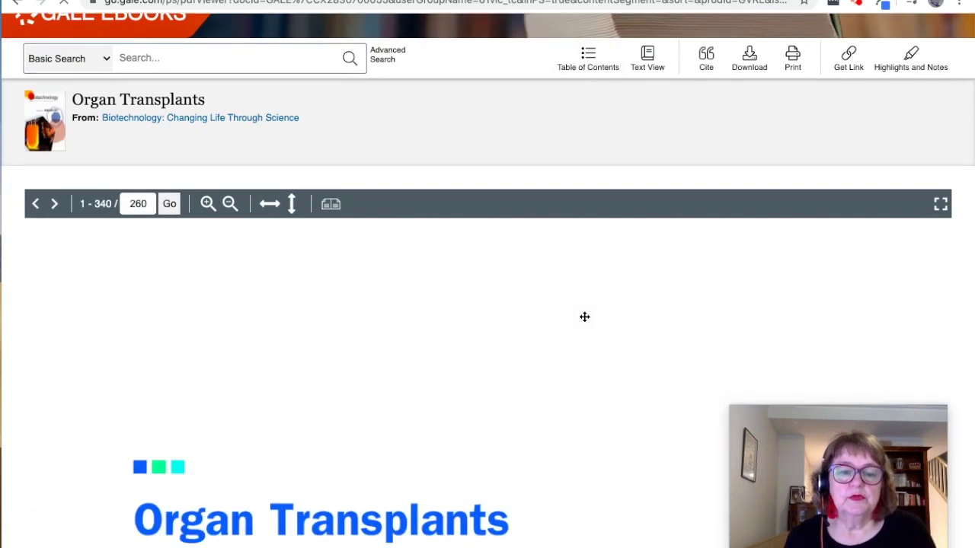
scroll(584, 317, "down", 3)
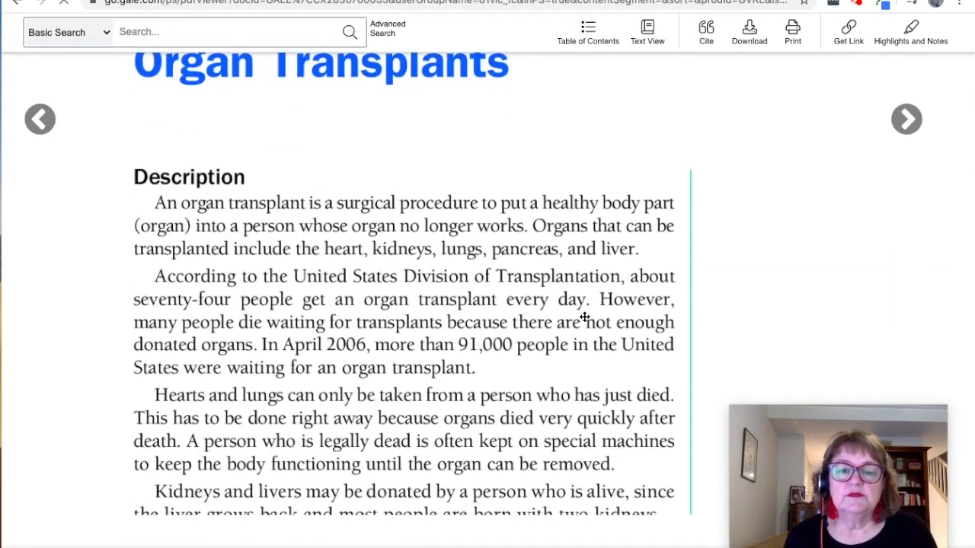
scroll(579, 315, "down", 3)
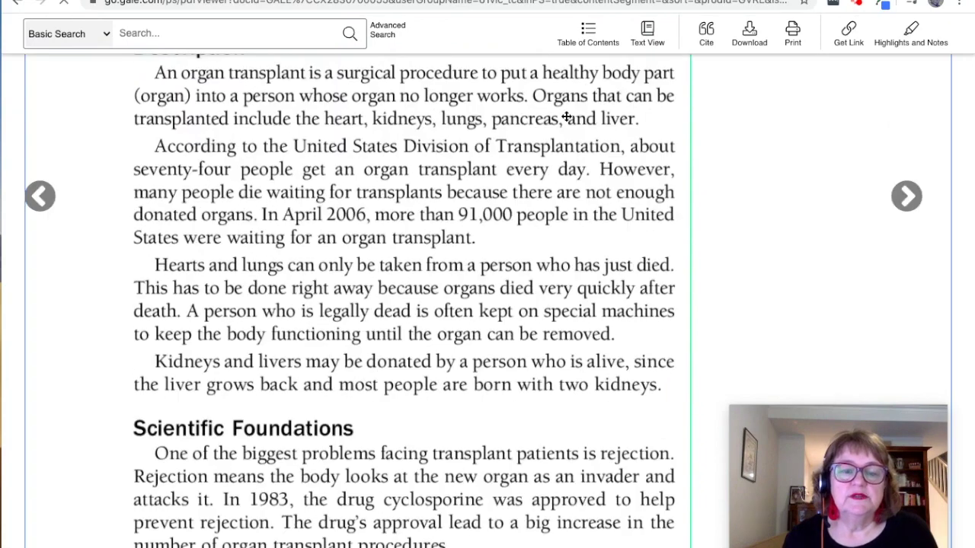
scroll(487, 266, "up", 5)
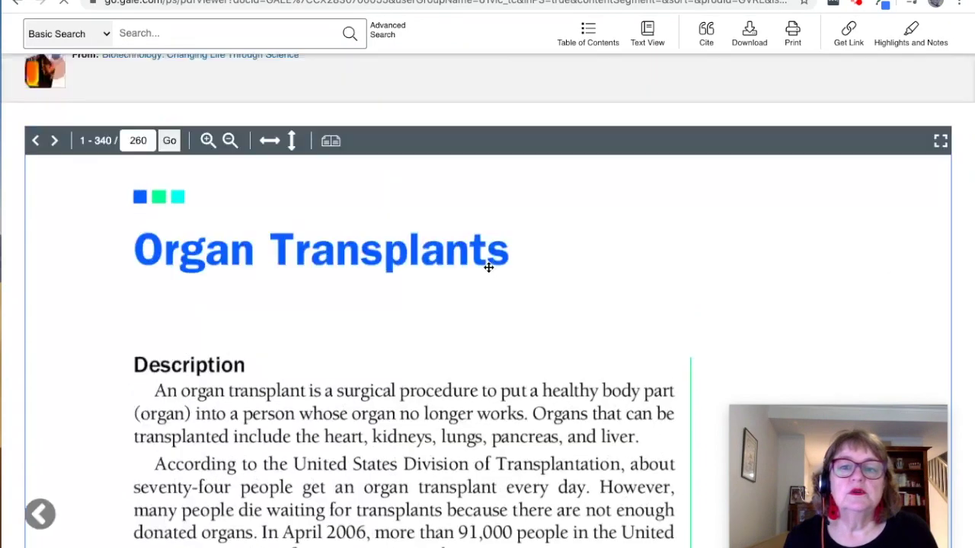
left_click(230, 156)
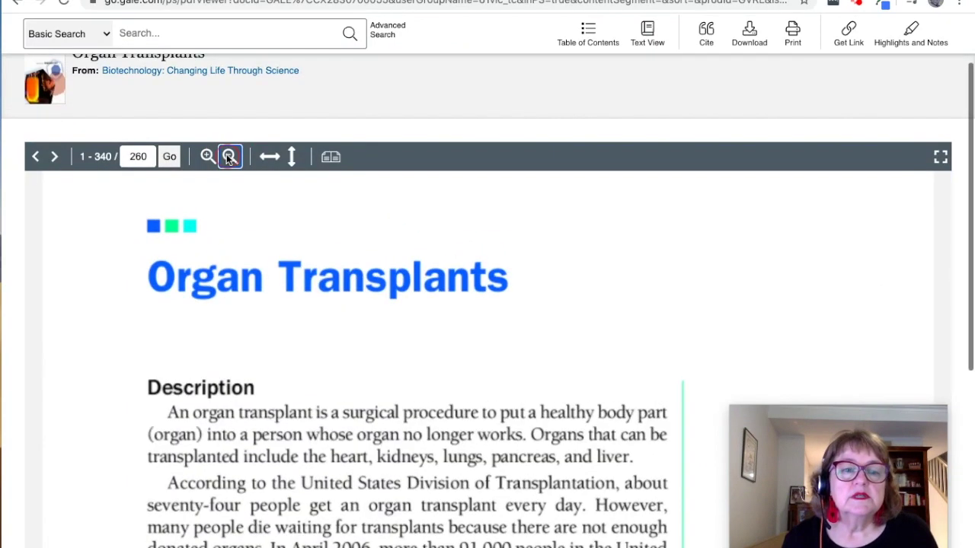
left_click(230, 157)
scroll(361, 342, "down", 4)
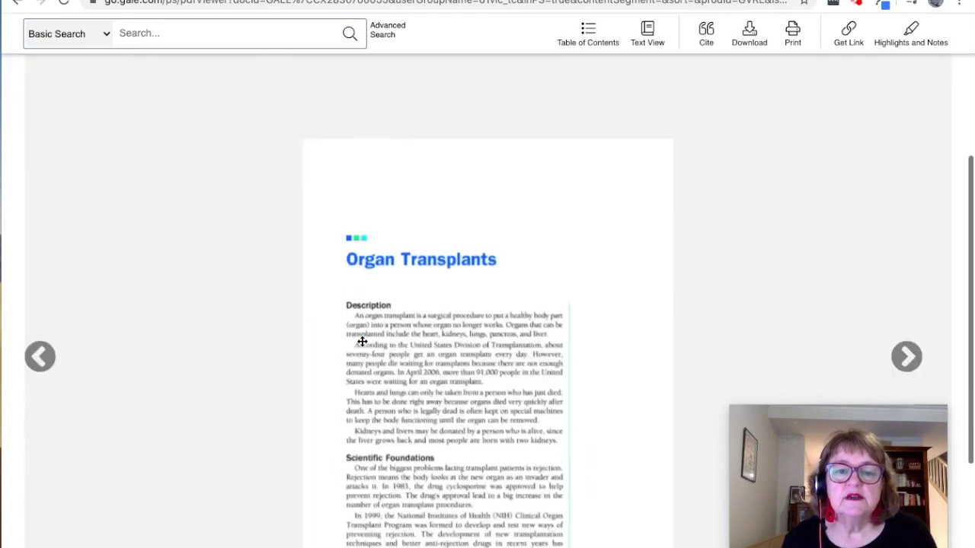
scroll(744, 297, "up", 5)
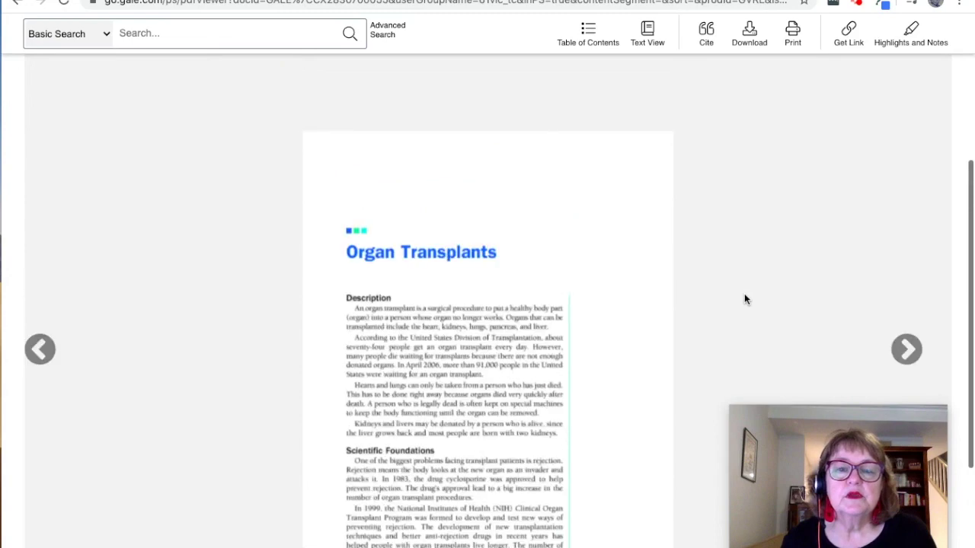
left_click(330, 86)
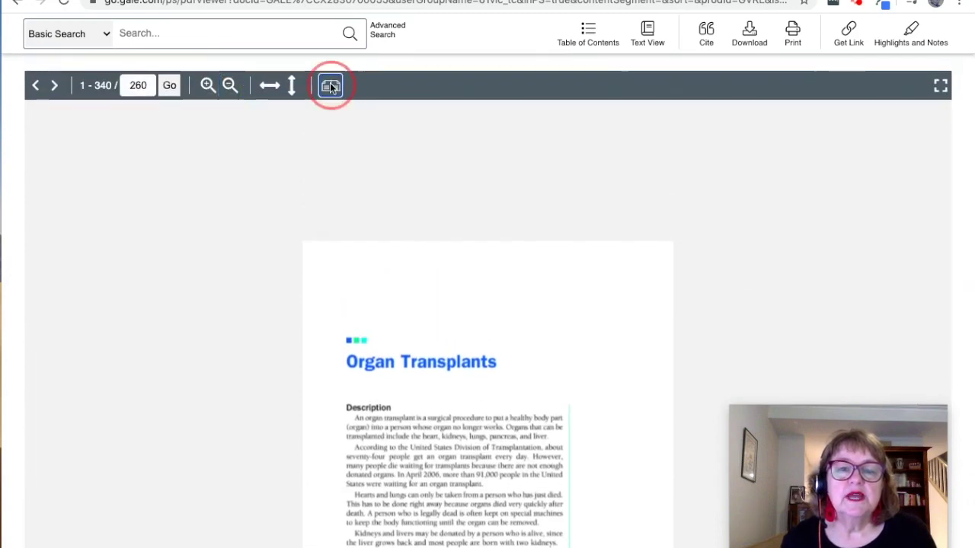
Turn forward two spreads, then return to the Text View of the article.
scroll(735, 302, "down", 5)
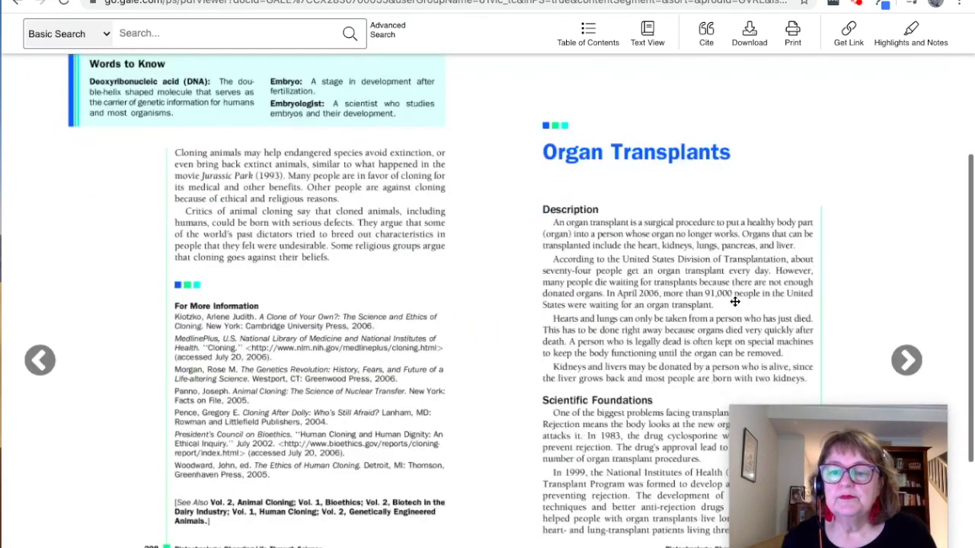
left_click(905, 279)
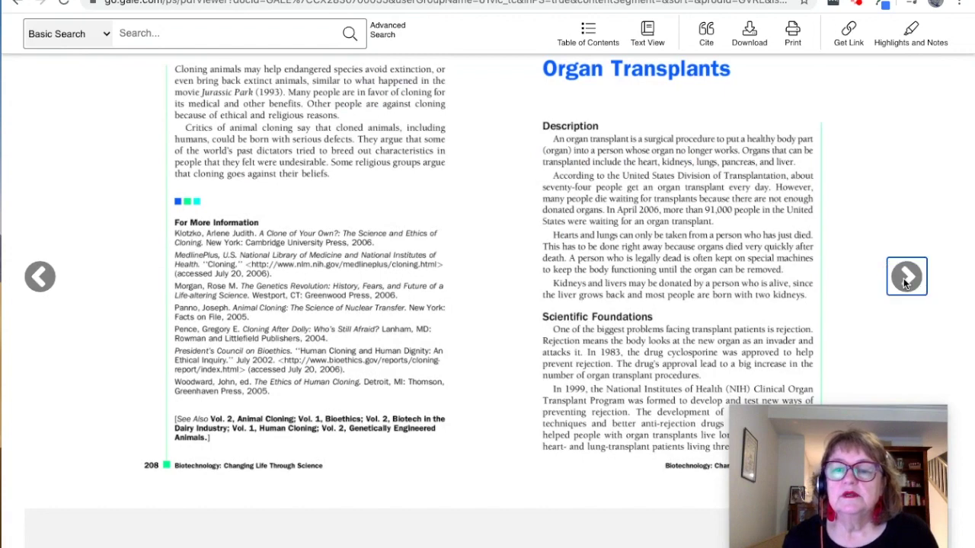
scroll(903, 284, "up", 2)
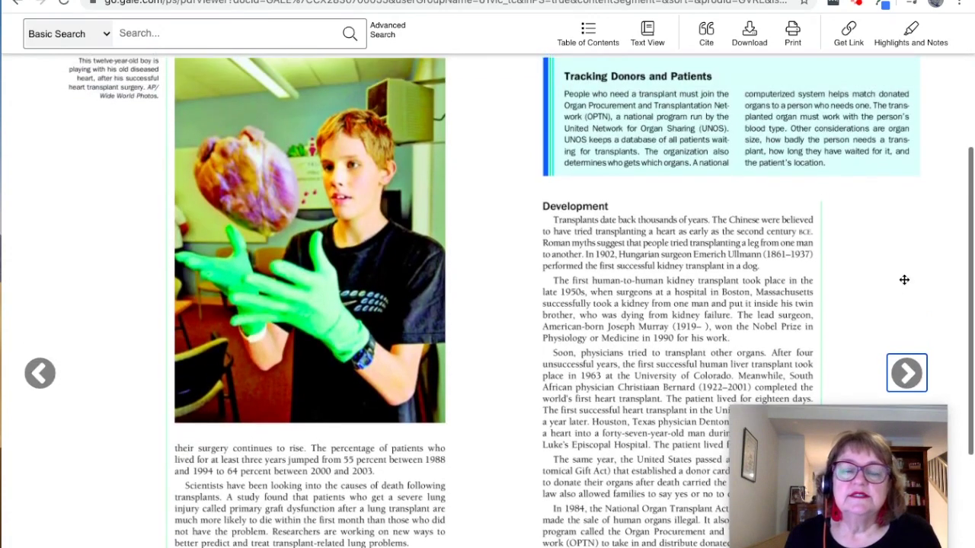
scroll(903, 279, "down", 2)
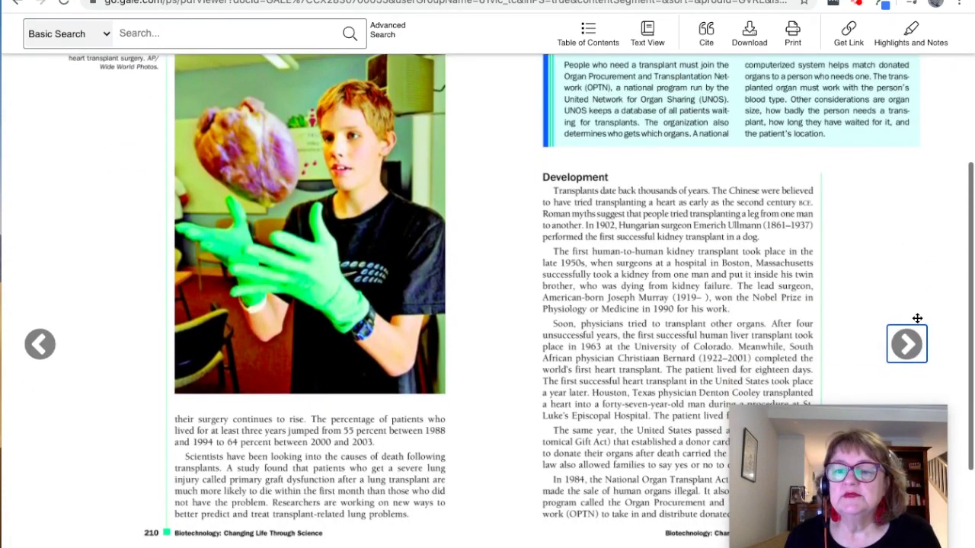
left_click(906, 346)
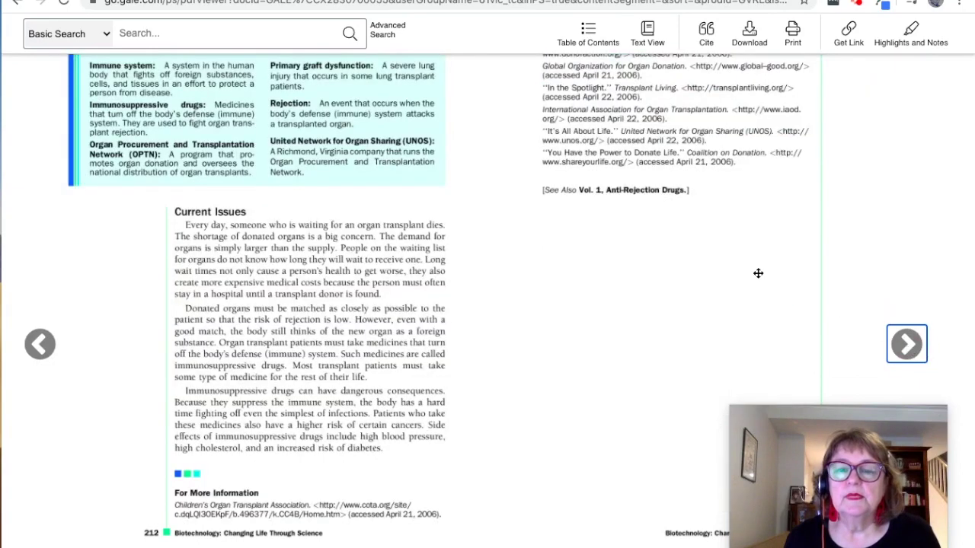
left_click(647, 32)
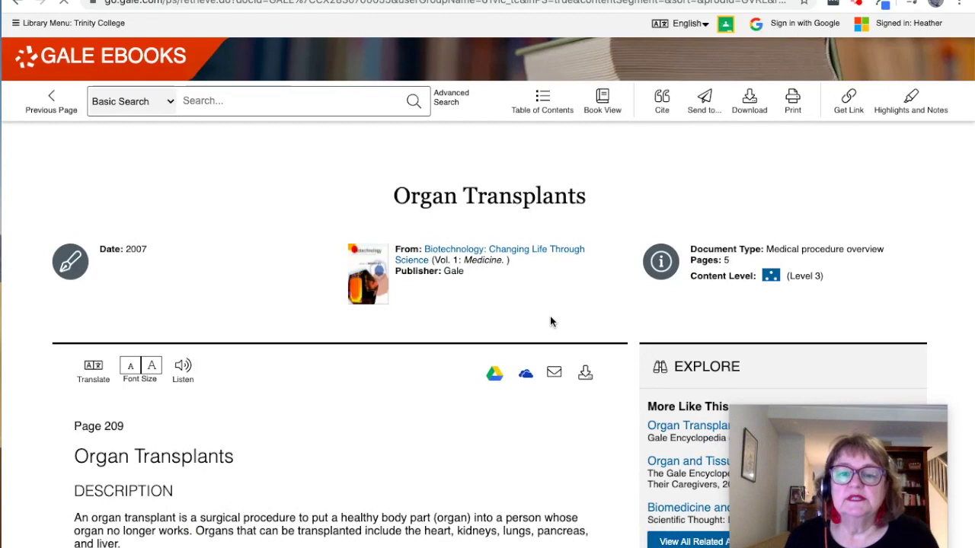
scroll(550, 318, "down", 4)
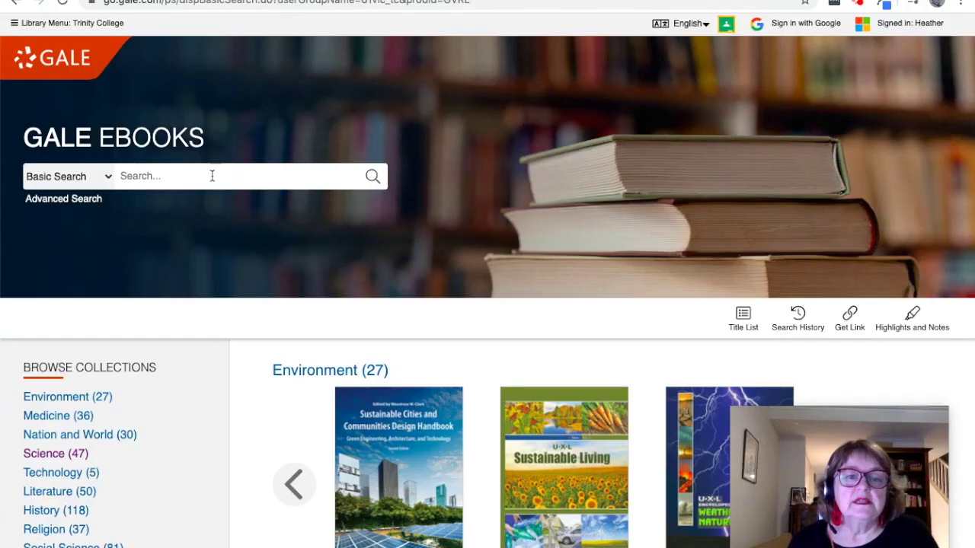
Return to the Gale eBooks home page and run a basic search for 'sustainability'.
left_click(211, 176)
type("susta")
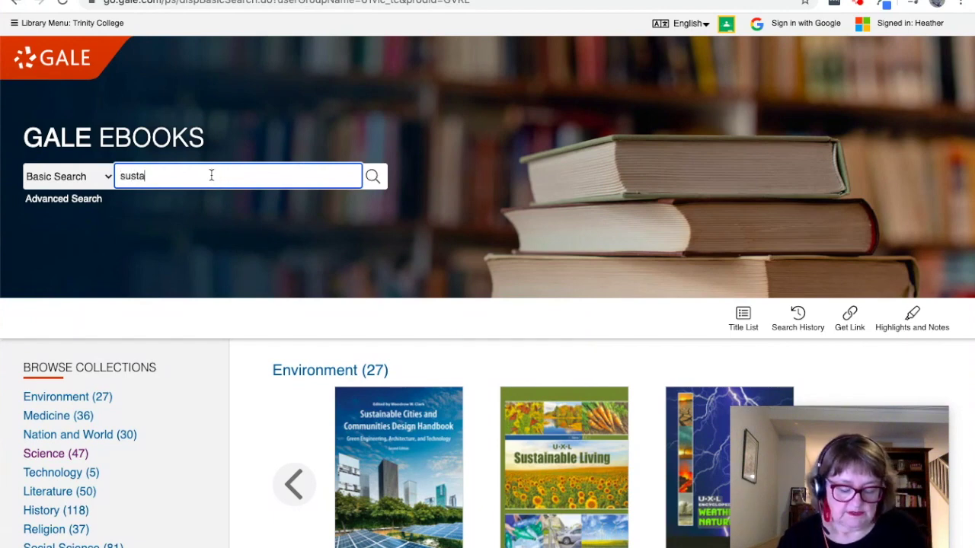
type("inab")
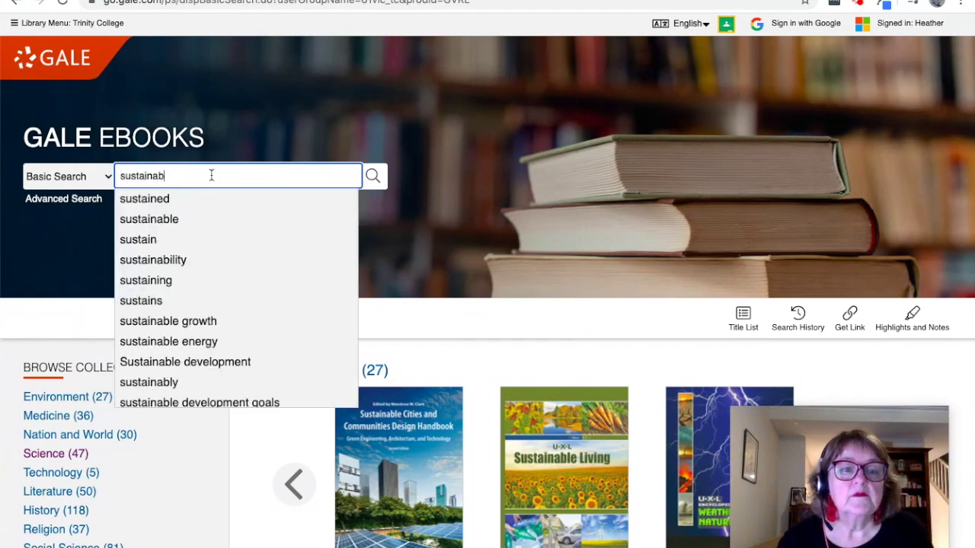
type("ility")
key("Return")
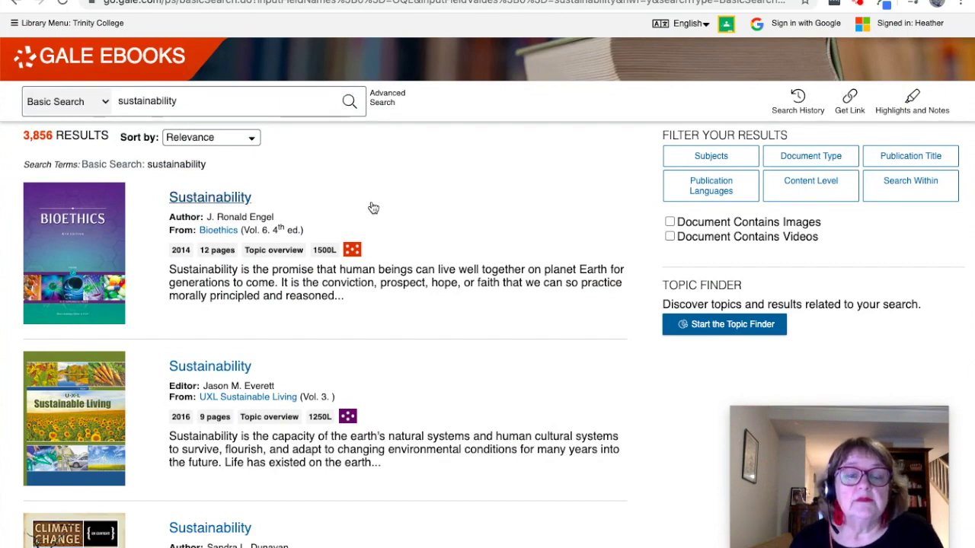
mouse_move(350, 245)
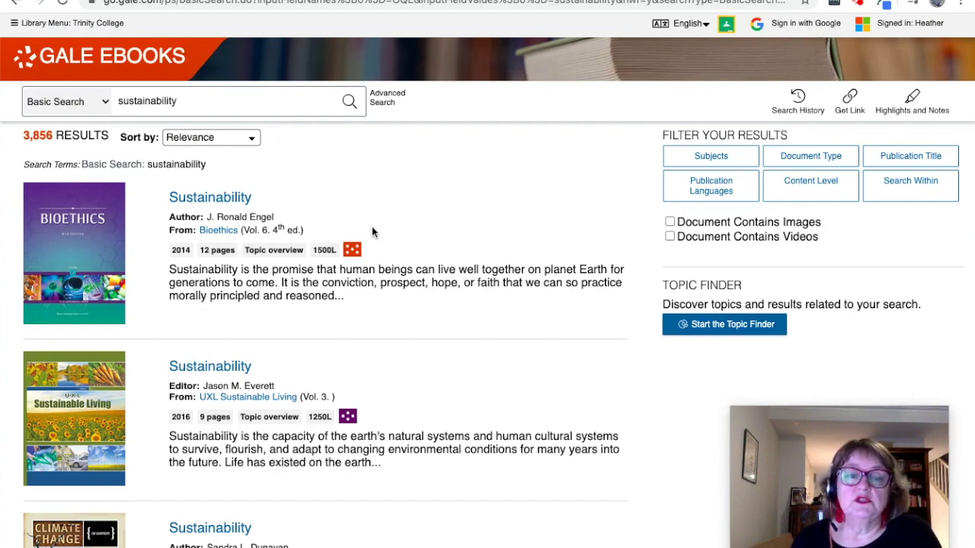
scroll(341, 257, "down", 2)
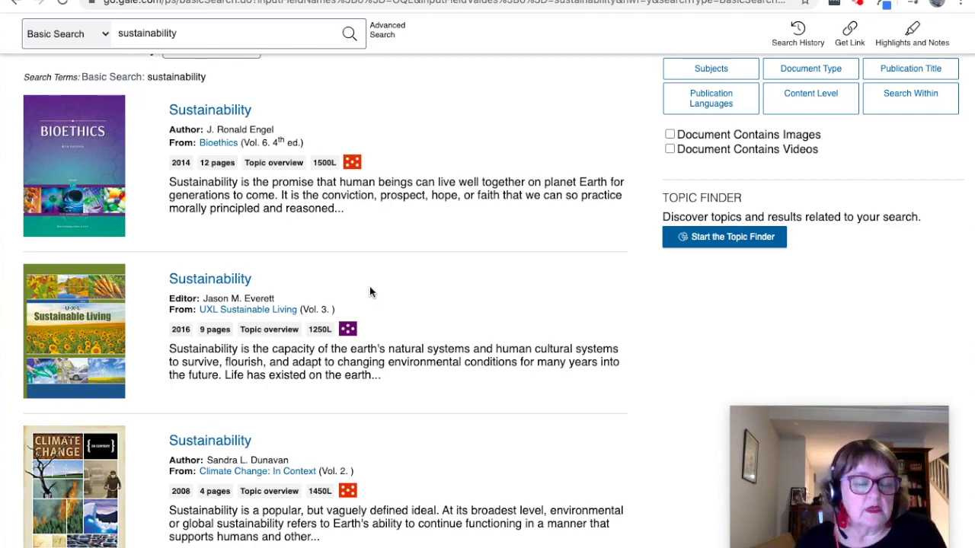
scroll(370, 286, "up", 2)
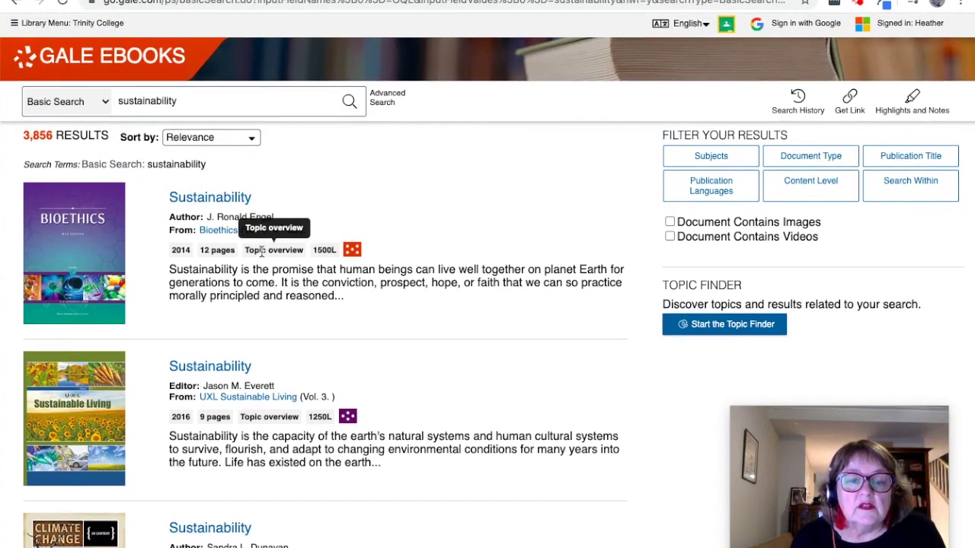
scroll(261, 259, "down", 3)
scroll(261, 282, "down", 5)
scroll(259, 284, "down", 4)
scroll(261, 284, "up", 5)
scroll(261, 281, "up", 7)
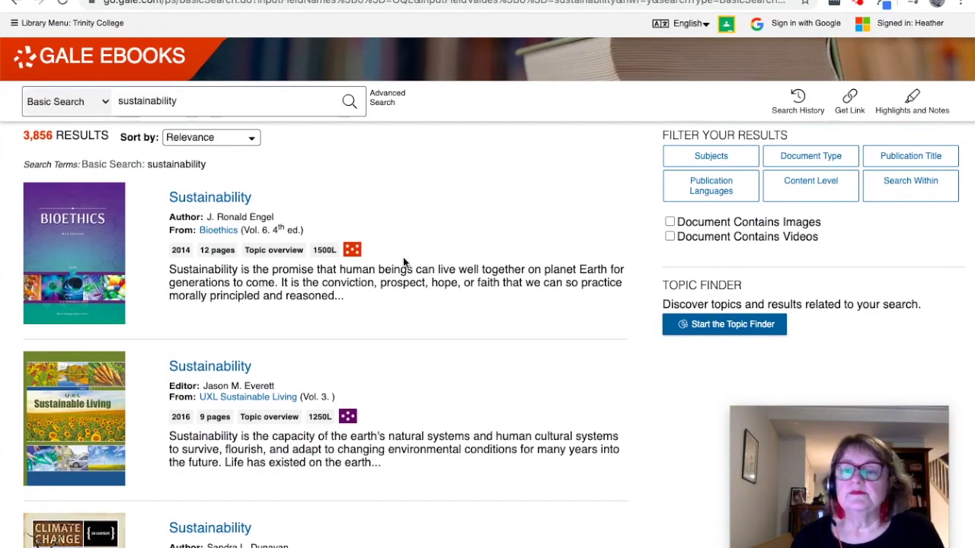
Expand the Document Type filter and open the first Sustainability entry from Bioethics.
left_click(816, 158)
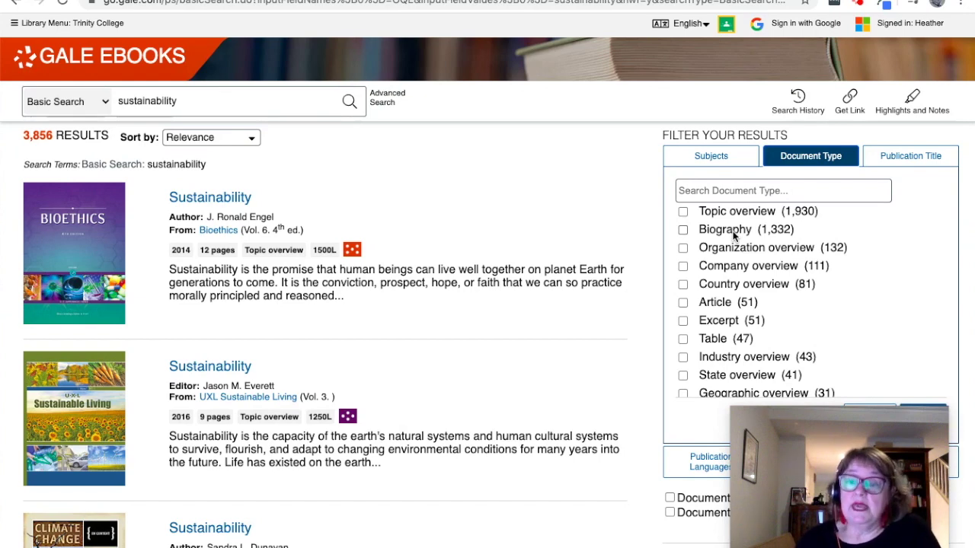
left_click(561, 206)
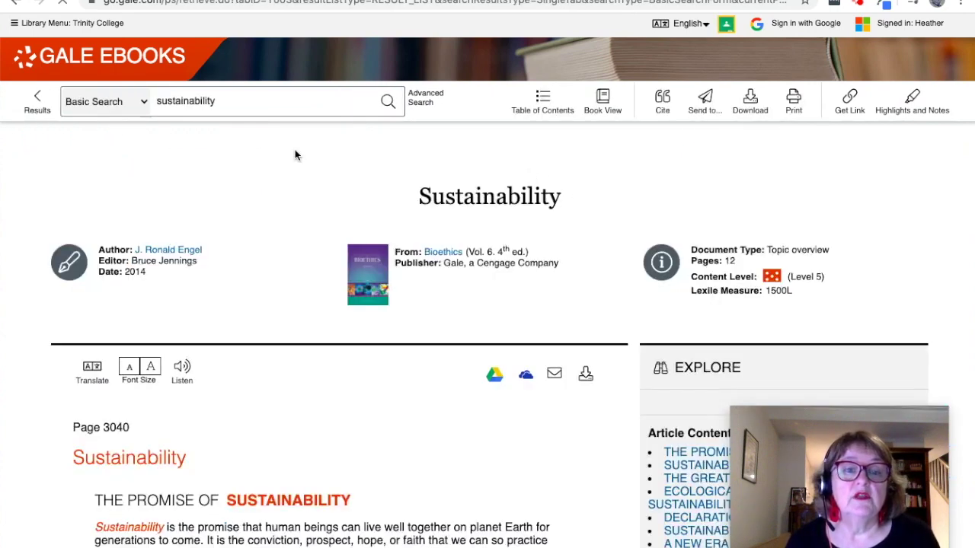
Refine the search to 'sustainability sport' in the Basic Search box.
left_click(239, 101)
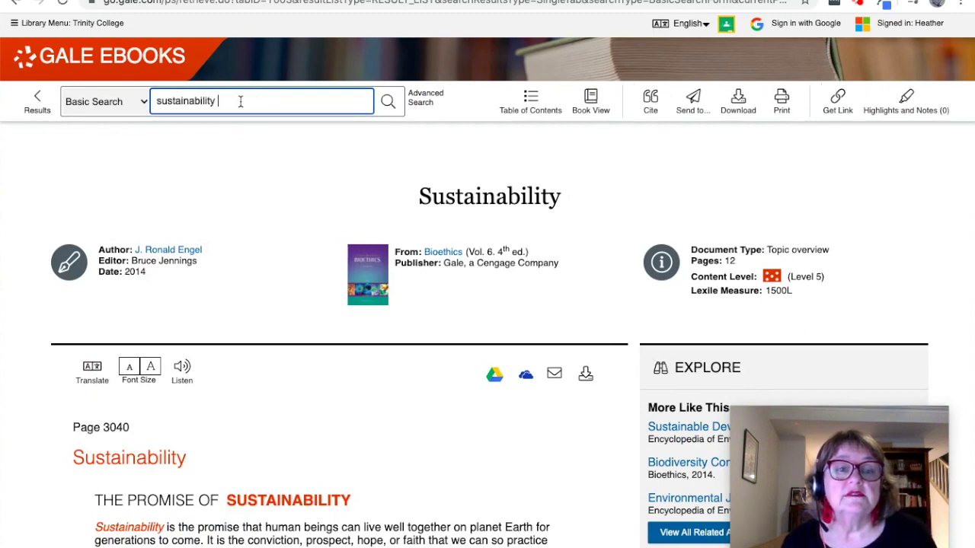
type("sport")
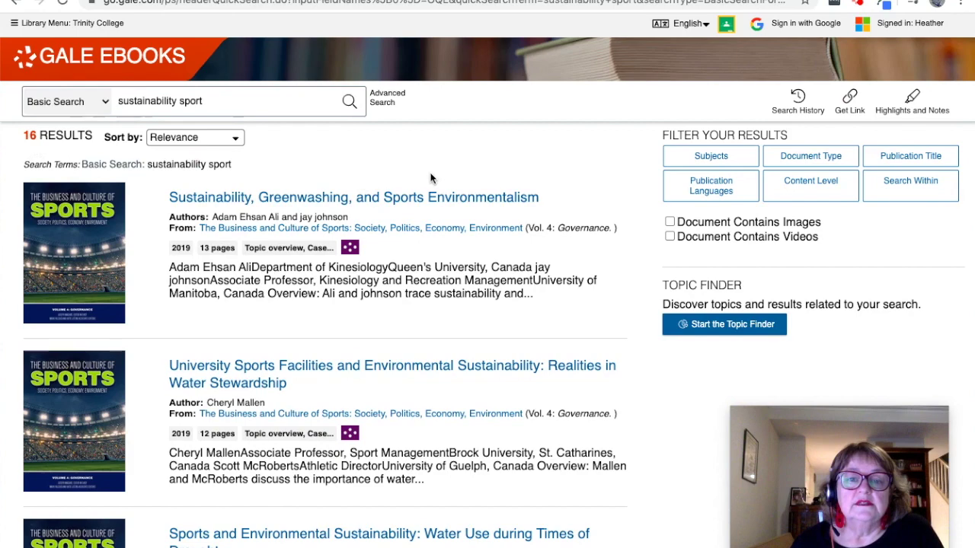
Open 'Sports and the Challenges of Sustainability' from the results list.
scroll(430, 179, "down", 3)
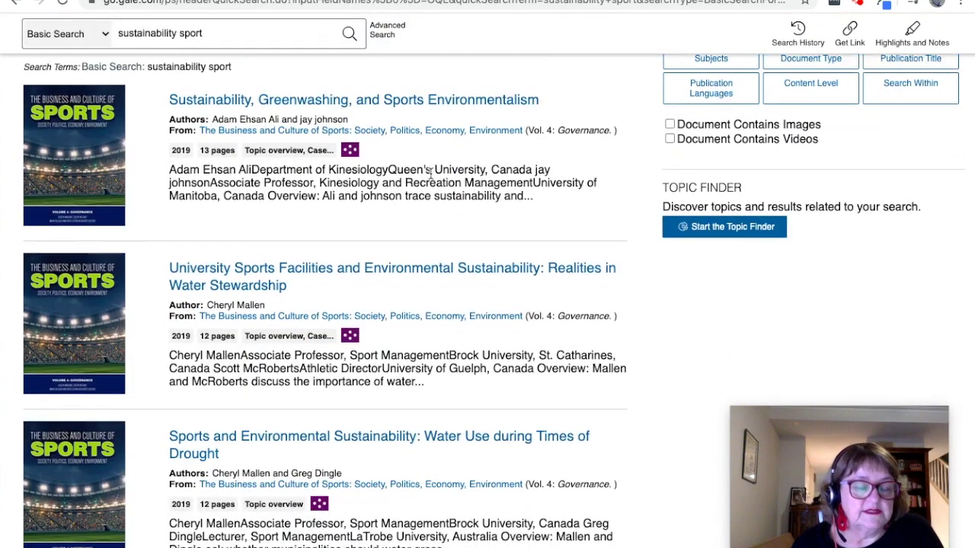
scroll(431, 174, "down", 2)
scroll(431, 201, "down", 1)
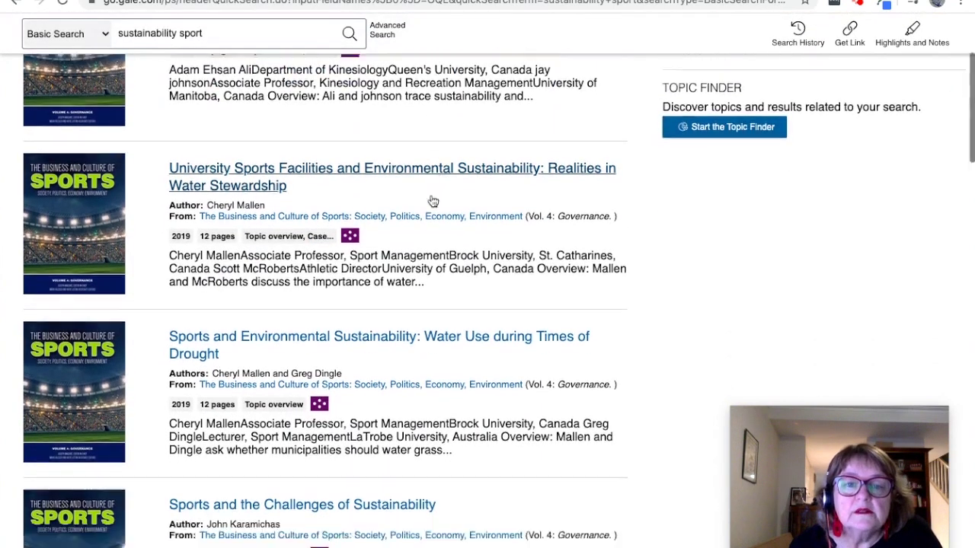
scroll(432, 200, "down", 2)
scroll(431, 200, "down", 1)
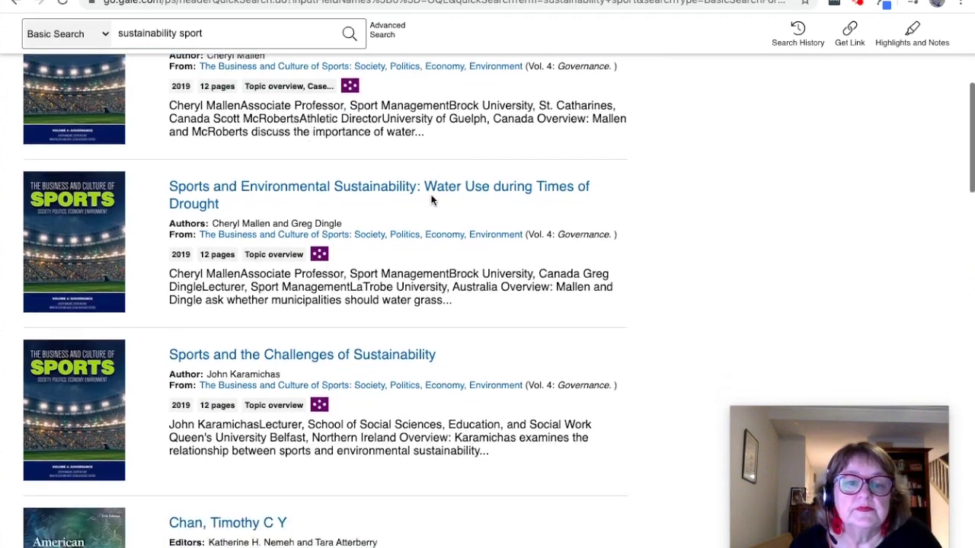
scroll(430, 200, "down", 1)
scroll(431, 198, "down", 3)
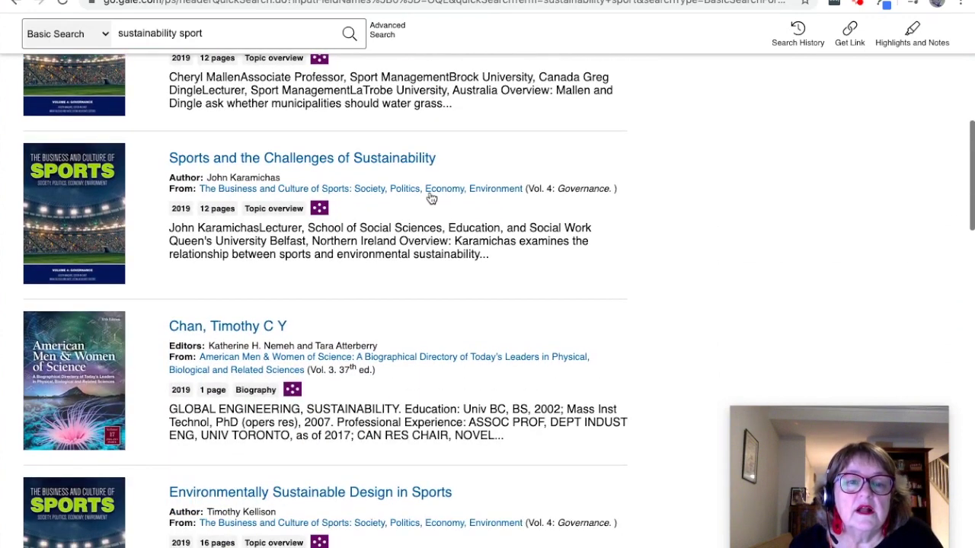
left_click(343, 159)
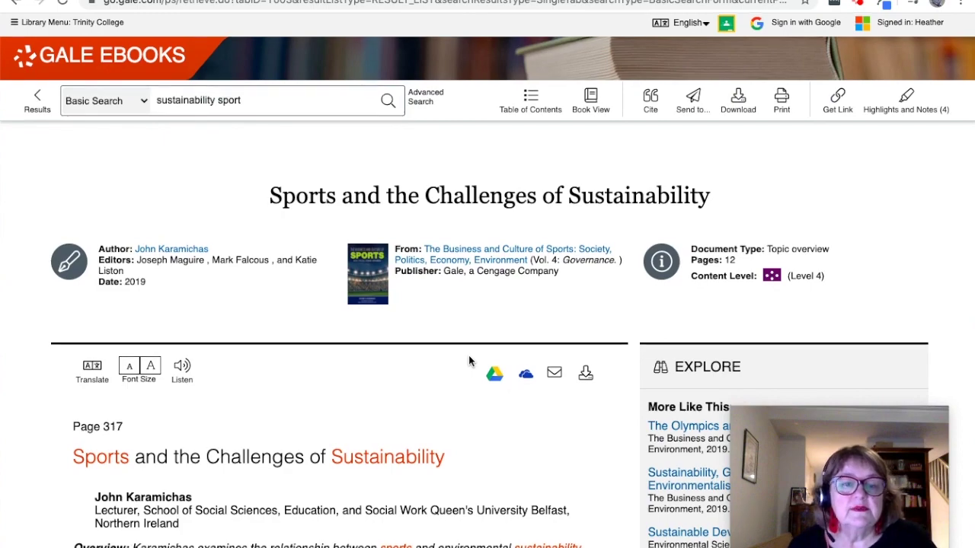
Increase the article font size by two steps, then reduce it by one.
scroll(468, 355, "down", 3)
scroll(468, 355, "down", 2)
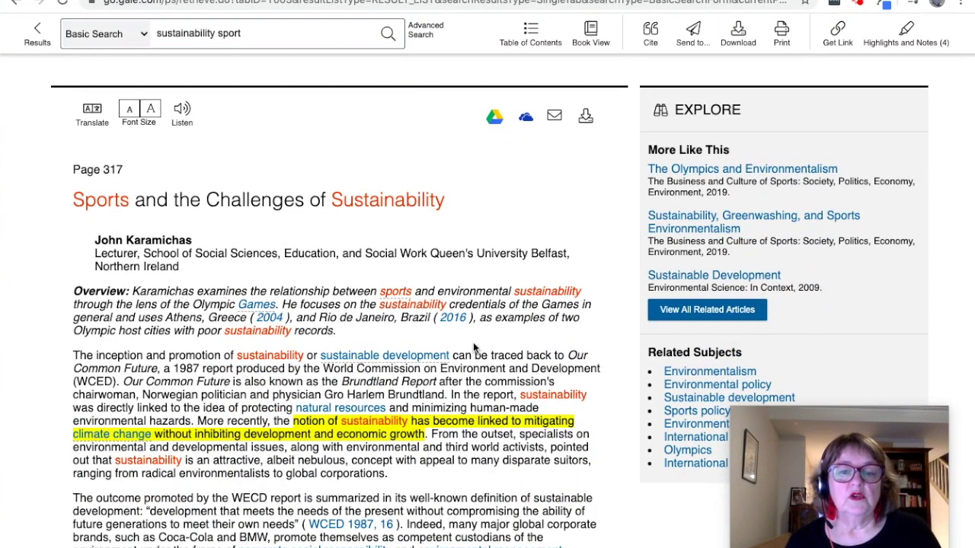
scroll(473, 342, "up", 2)
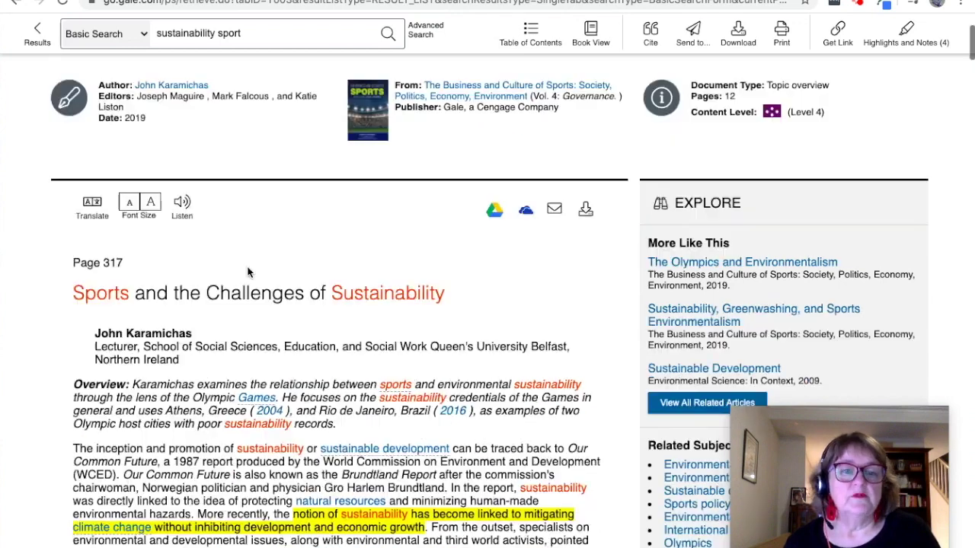
left_click(151, 204)
left_click(151, 204)
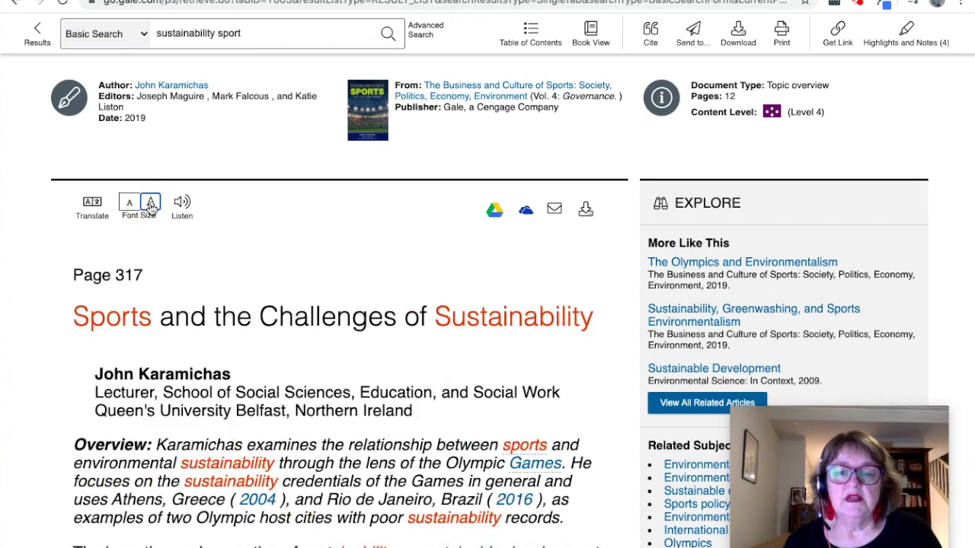
left_click(129, 204)
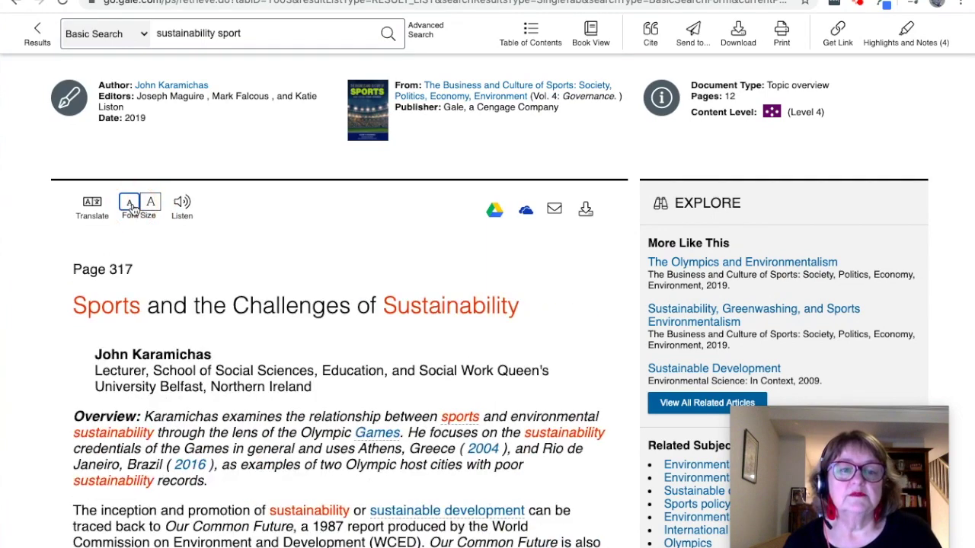
Play the article with Listen, then stop the read-aloud playback.
left_click(182, 204)
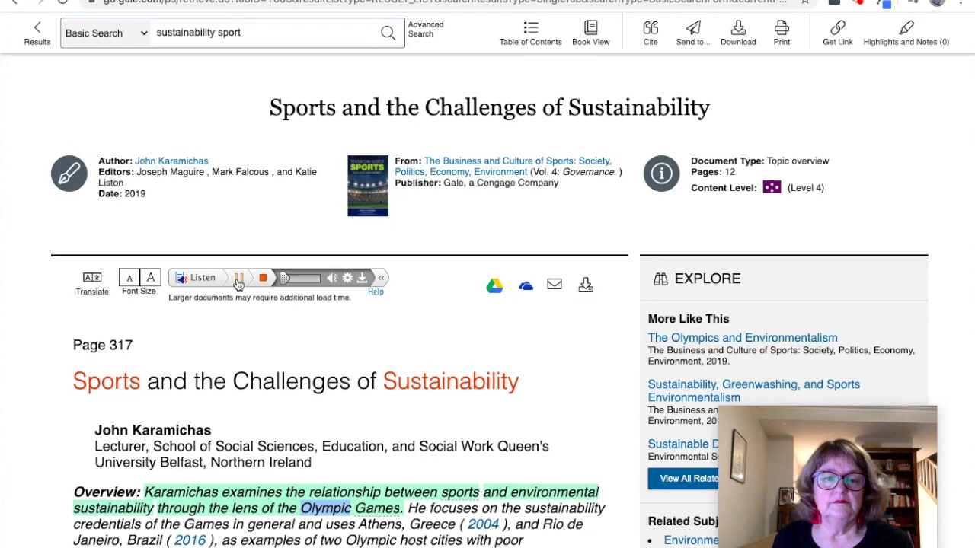
left_click(262, 278)
scroll(275, 241, "down", 2)
scroll(276, 240, "down", 1)
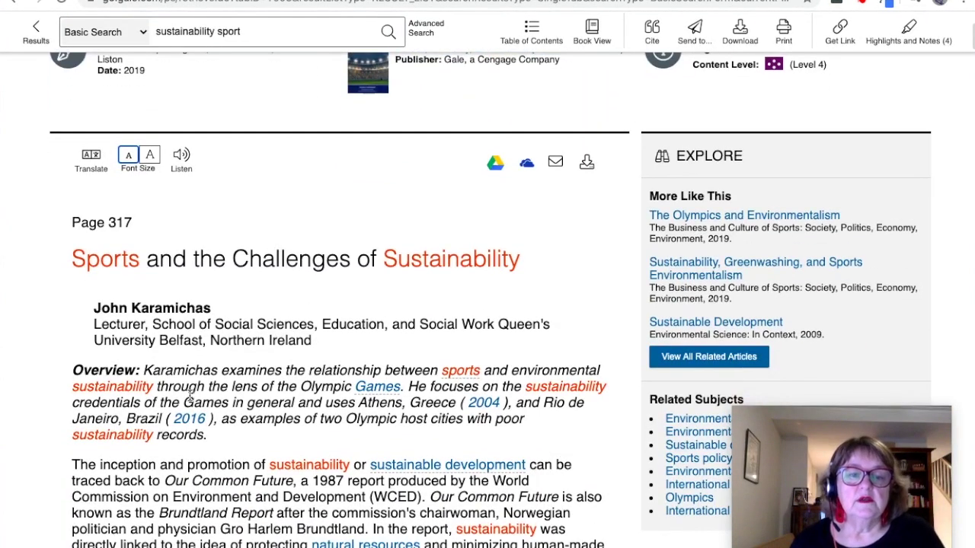
Highlight the Overview's opening phrase "Karamichas examines the relationship" in green.
left_click_drag(143, 370, 380, 369)
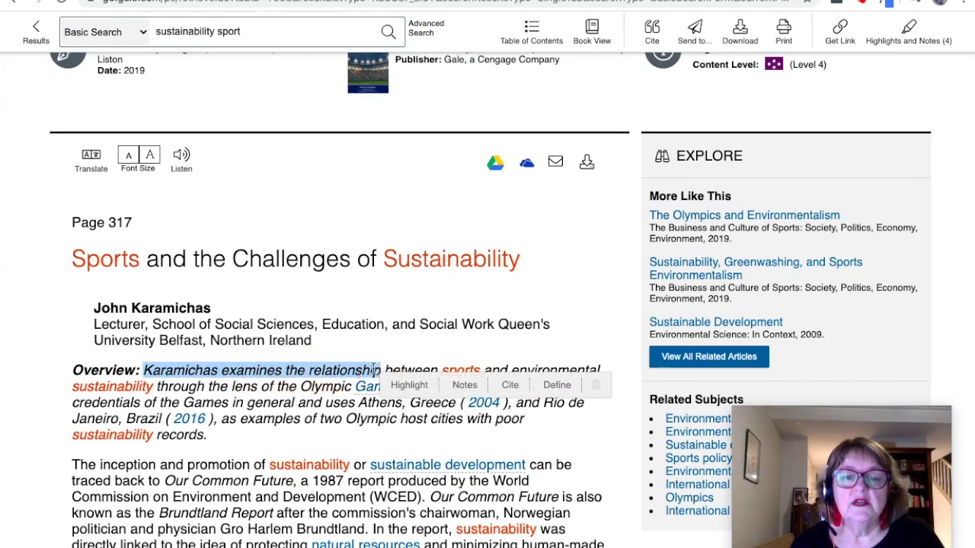
left_click(409, 385)
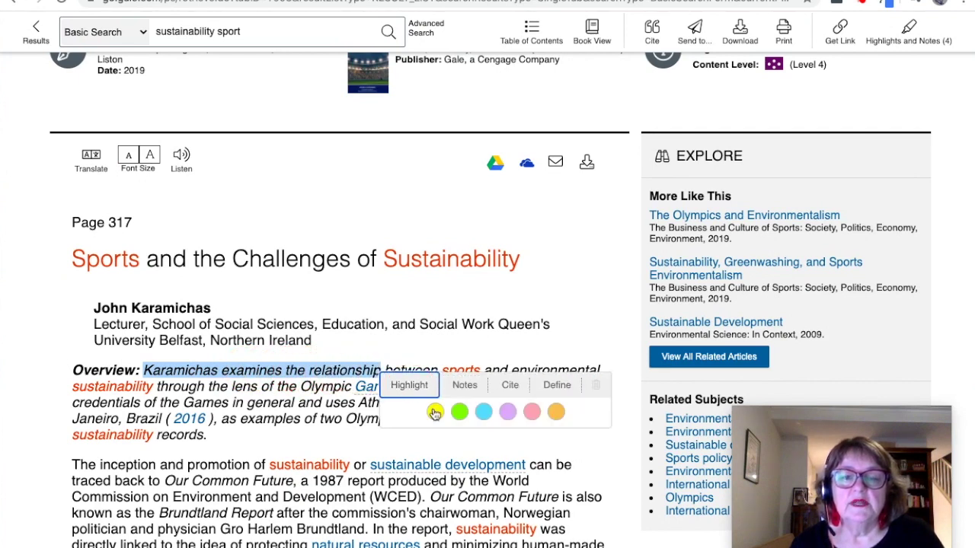
left_click(460, 414)
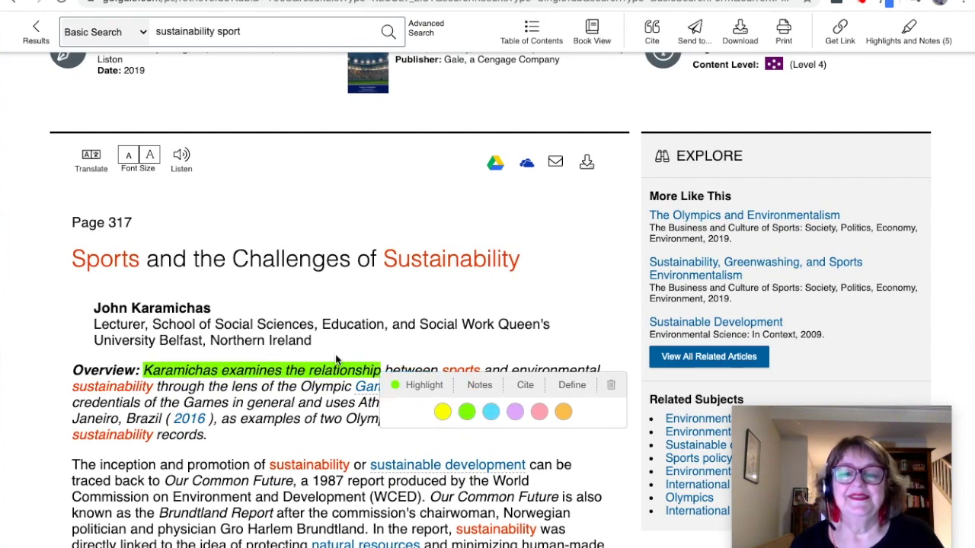
Attach the note "write a note" to the green highlight and save it.
left_click(480, 388)
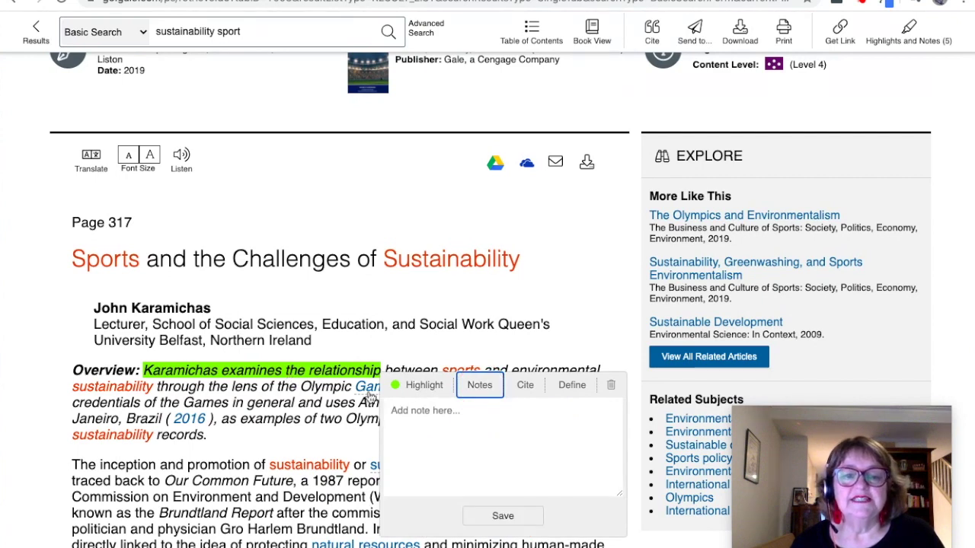
left_click(419, 411)
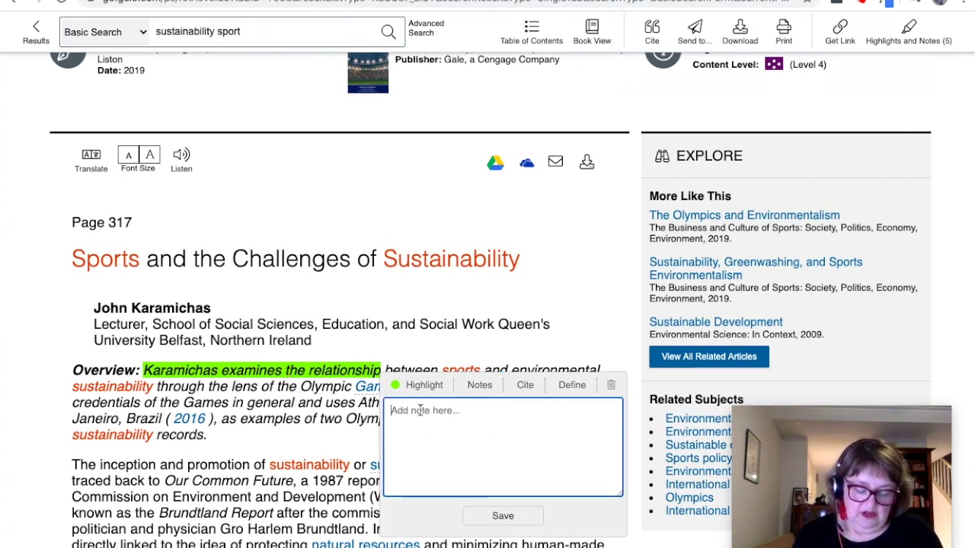
type("write a note")
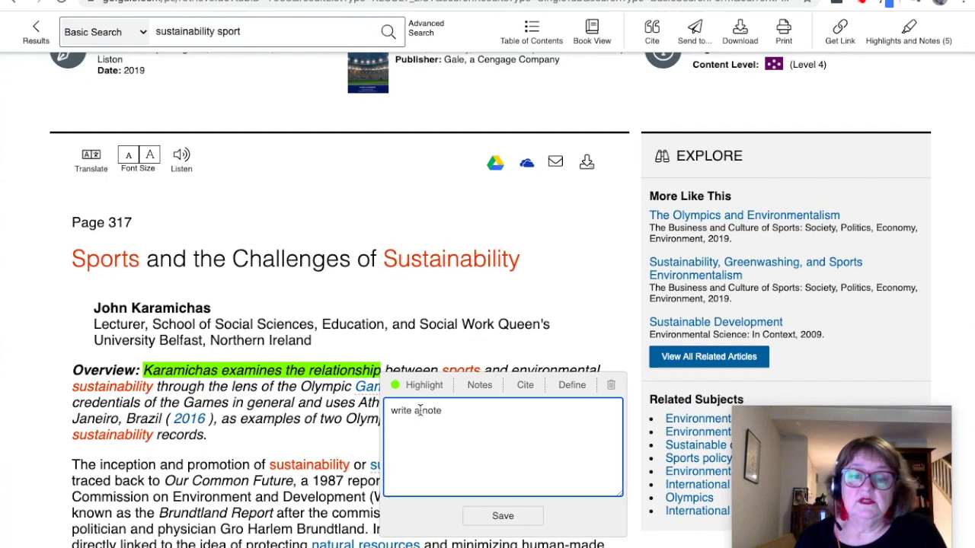
left_click(502, 515)
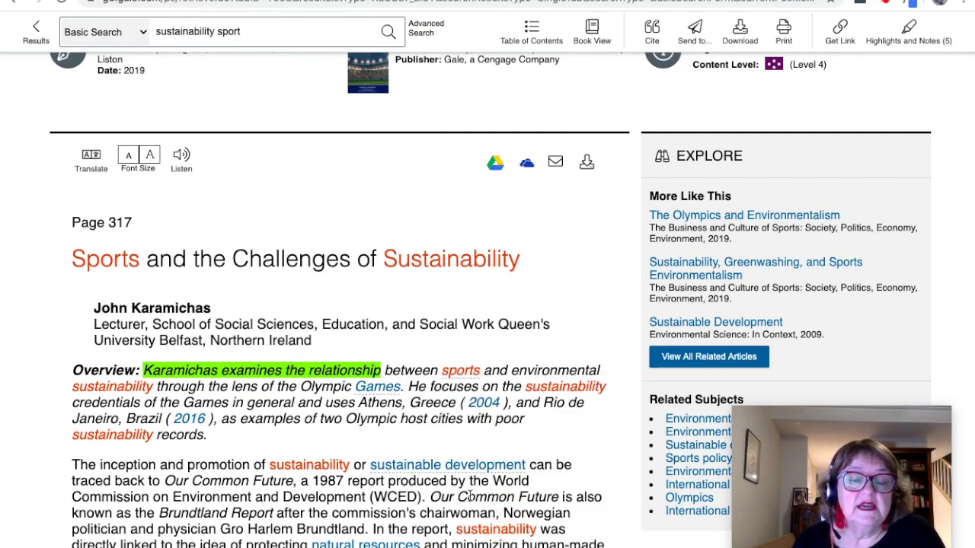
scroll(471, 497, "down", 1)
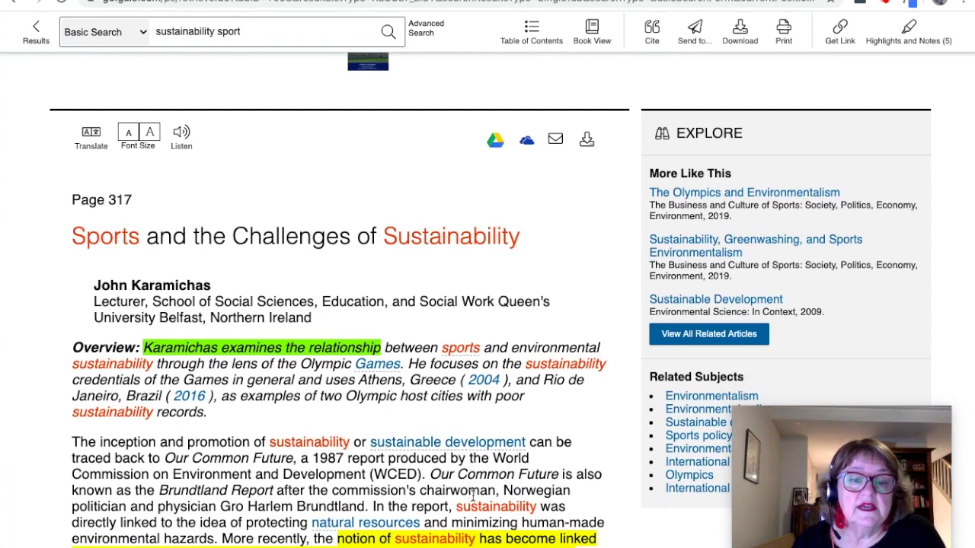
Look up the dictionary definition of "Environment", then close the definition popup.
left_click(176, 473)
left_click_drag(175, 474, 250, 474)
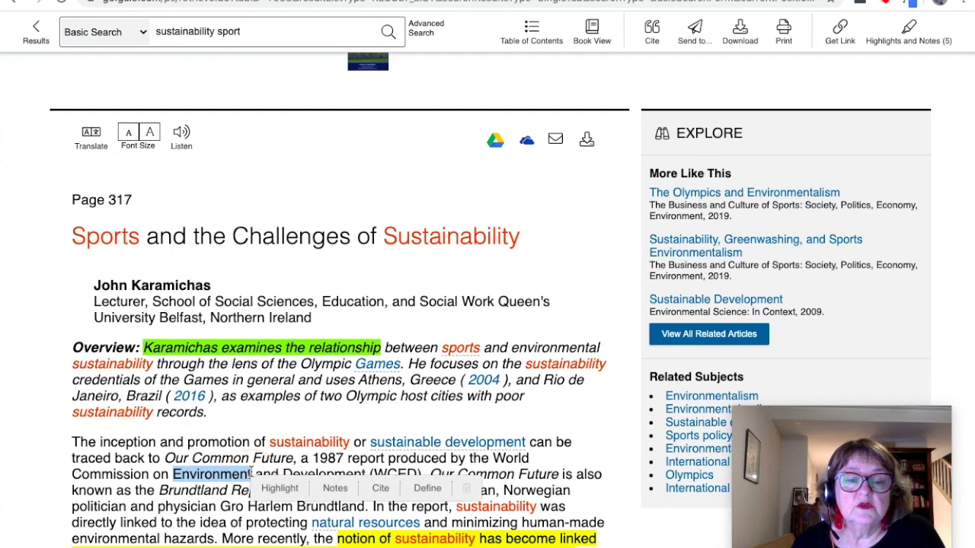
left_click(428, 489)
scroll(431, 491, "down", 5)
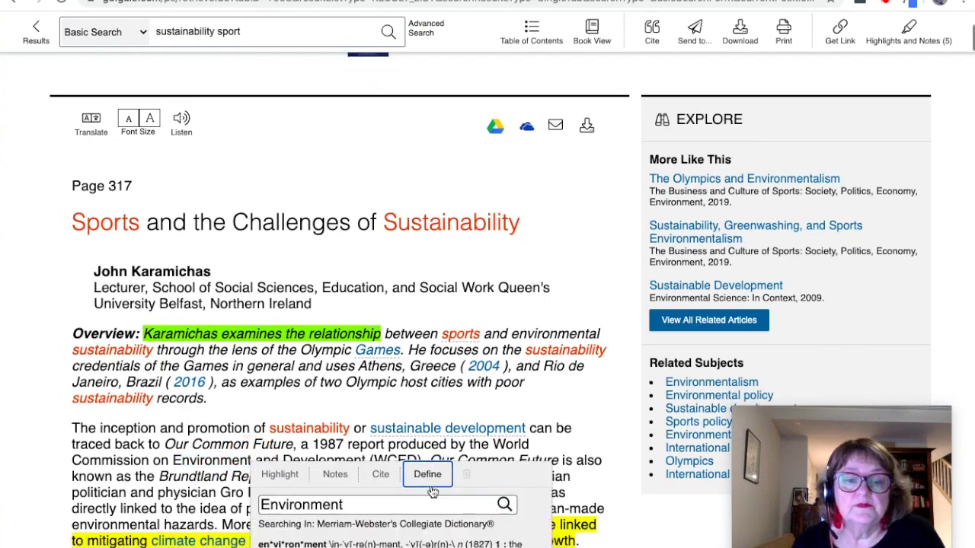
scroll(431, 491, "up", 5)
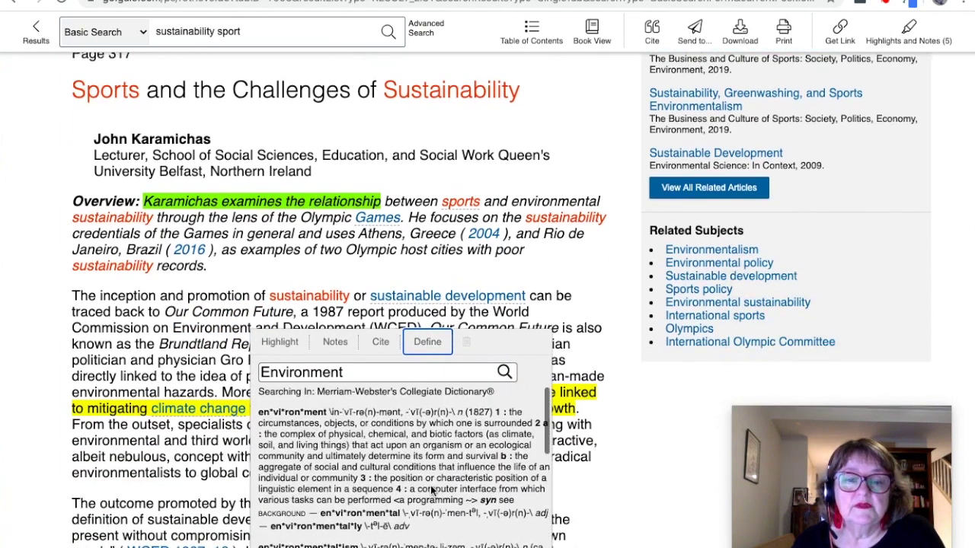
scroll(639, 488, "down", 10)
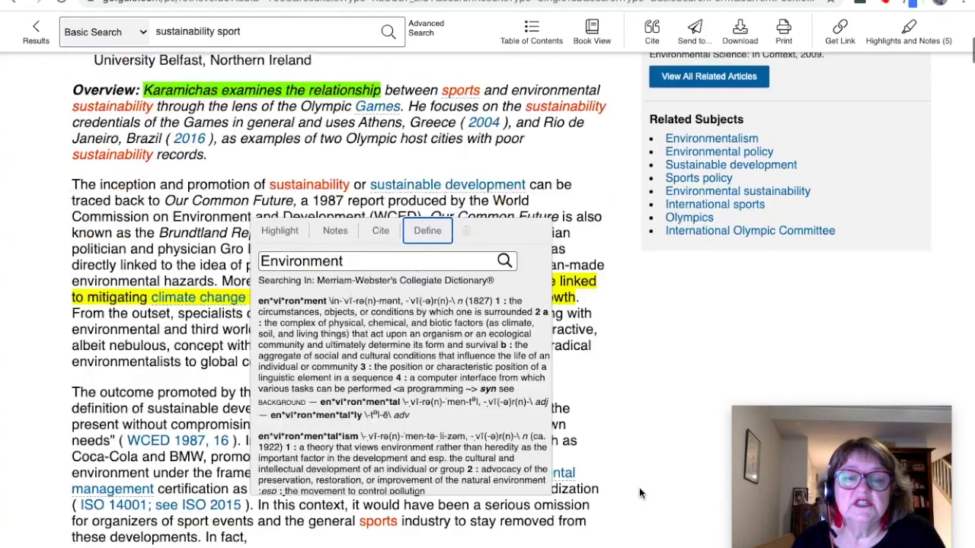
scroll(622, 204, "up", 6)
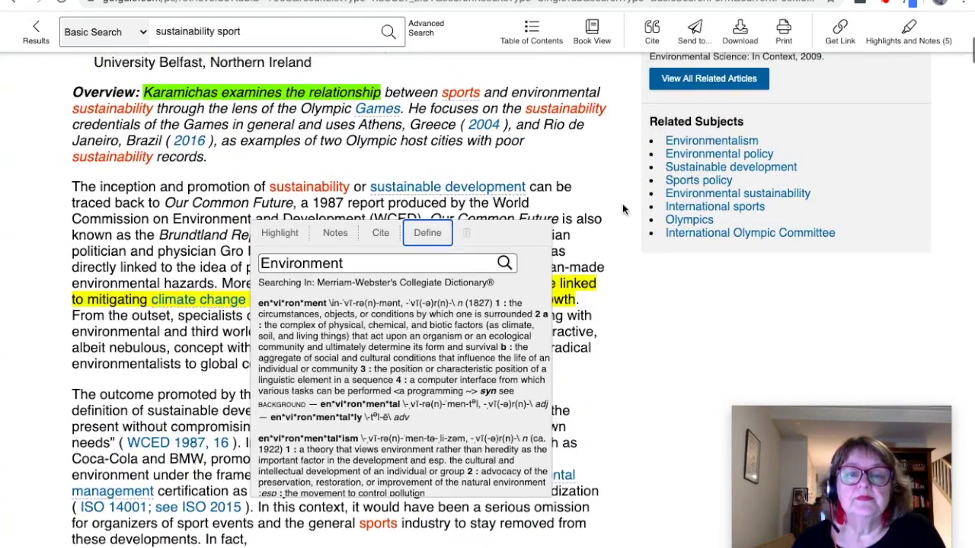
left_click(583, 163)
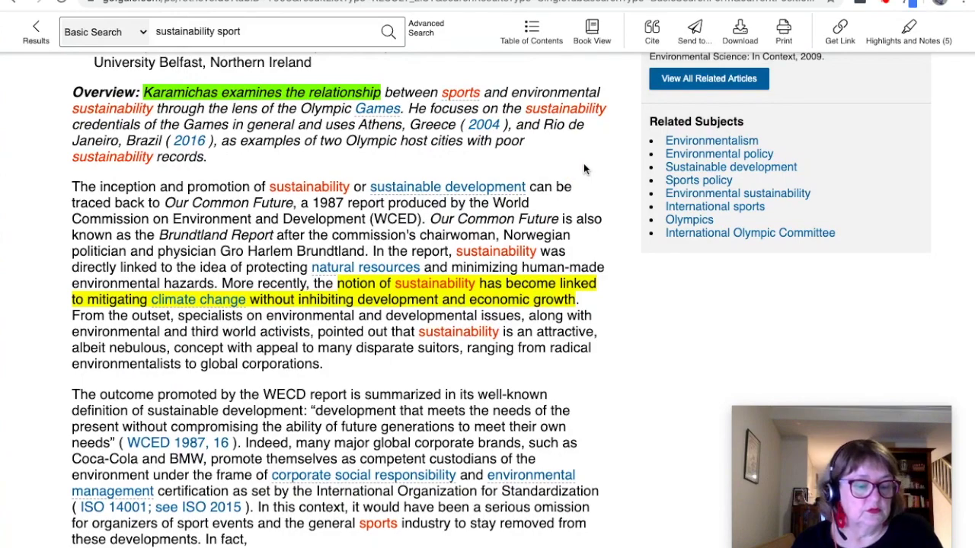
scroll(508, 153, "up", 5)
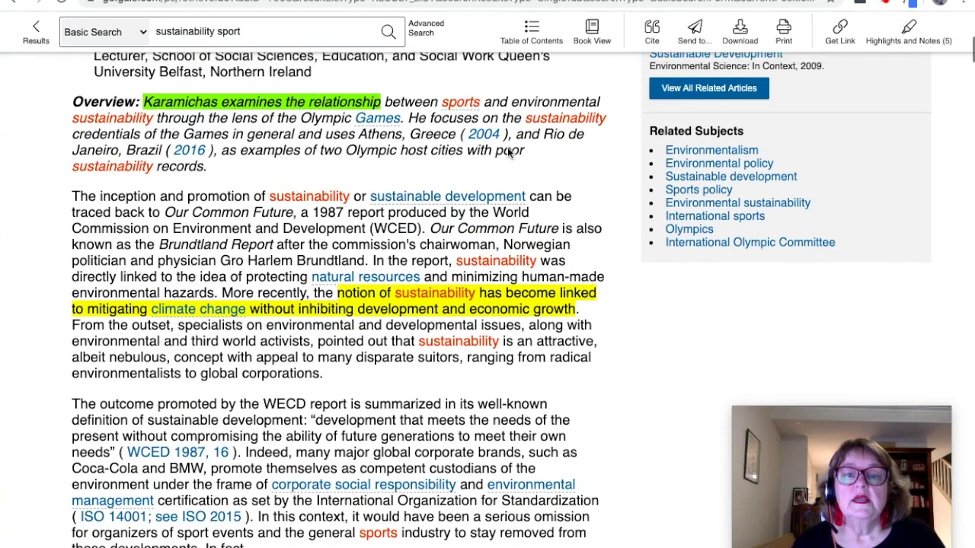
scroll(507, 152, "down", 20)
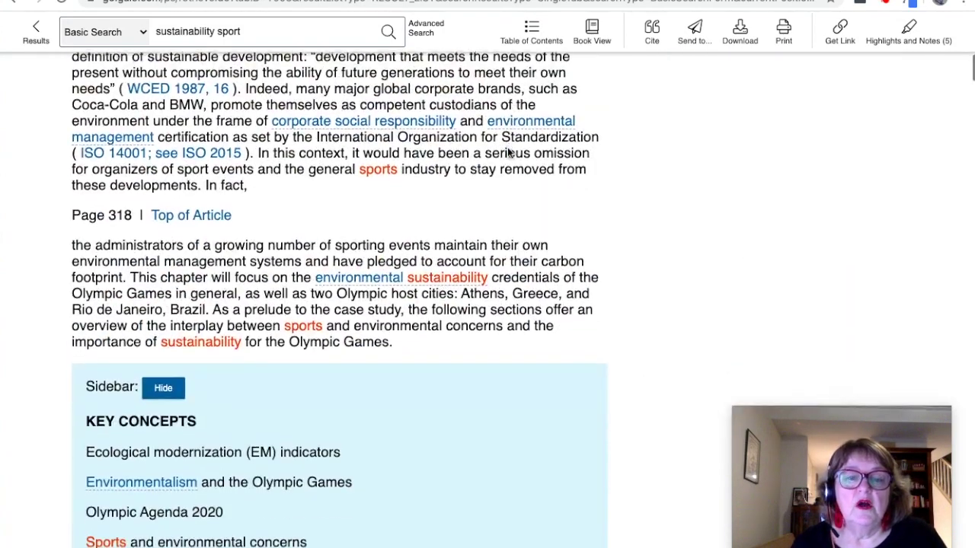
scroll(508, 150, "down", 15)
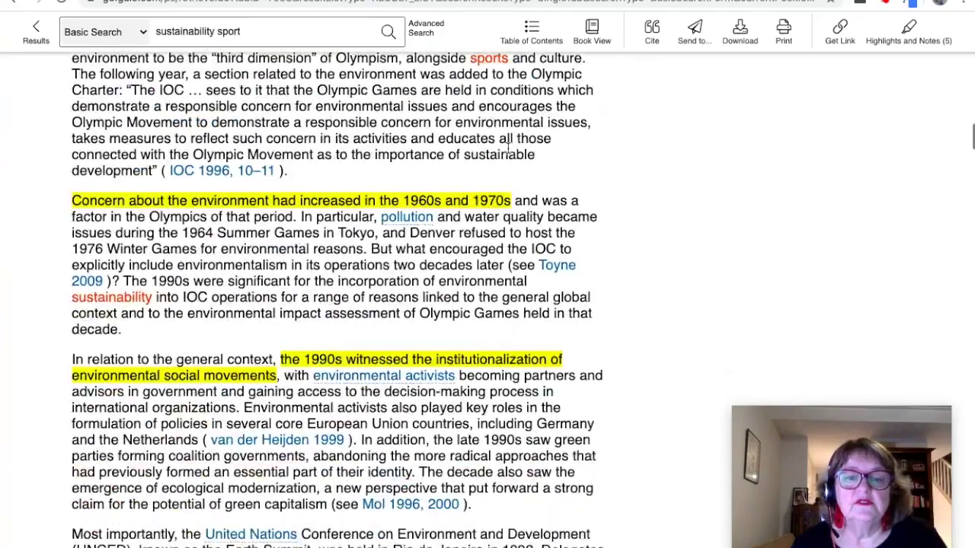
scroll(508, 154, "up", 20)
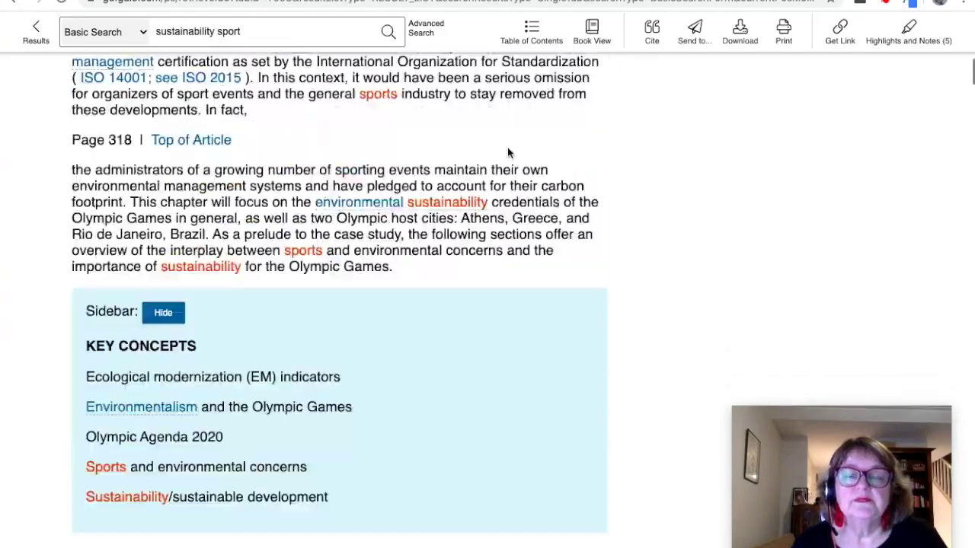
scroll(507, 153, "down", 2)
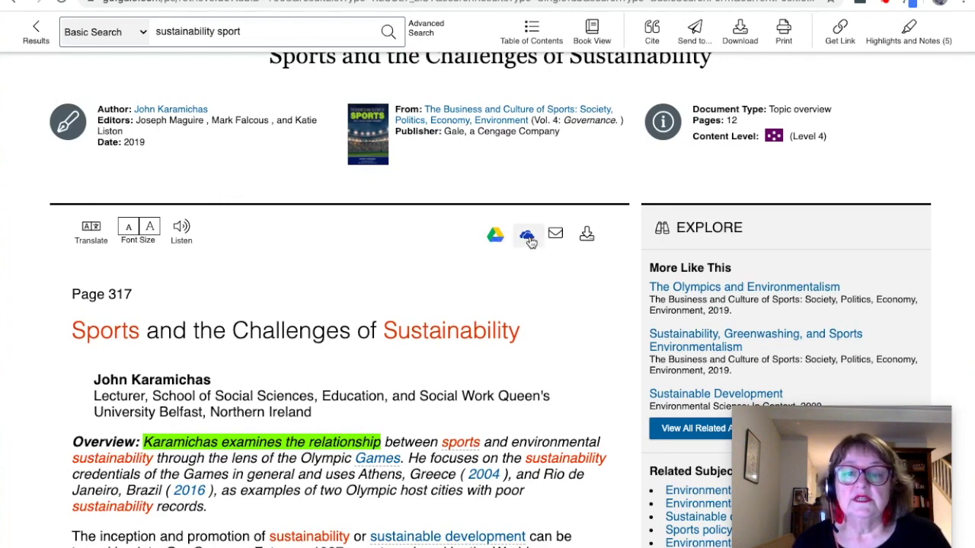
Save the Sports and the Challenges of Sustainability article to OneDrive.
left_click(530, 238)
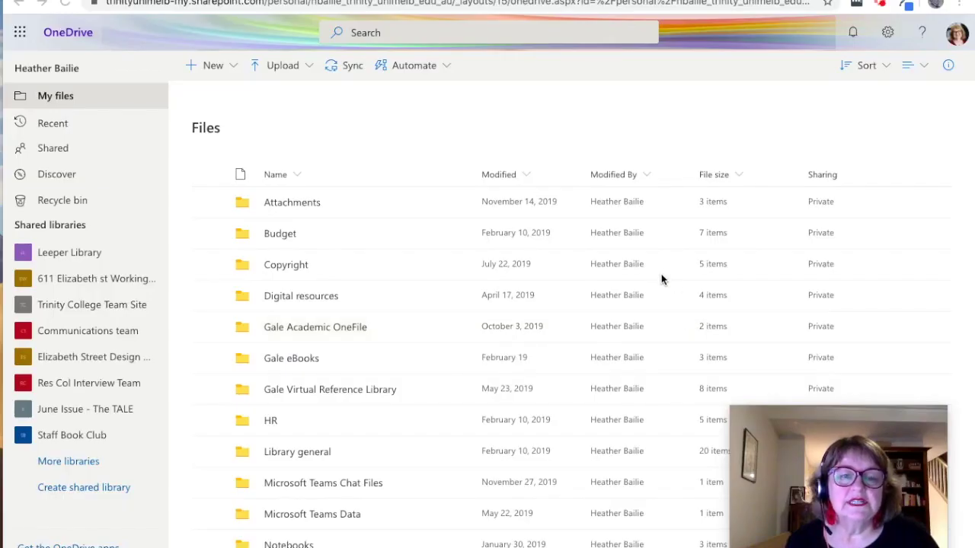
Open OneDrive's Gale eBooks folder to find the saved Sports and the Challenges of Sustainability file.
left_click(305, 359)
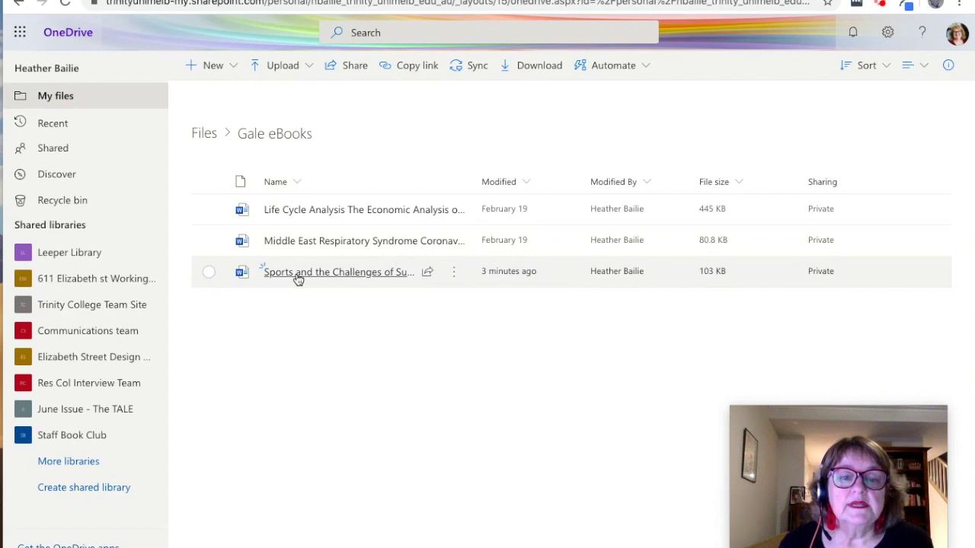
mouse_move(298, 279)
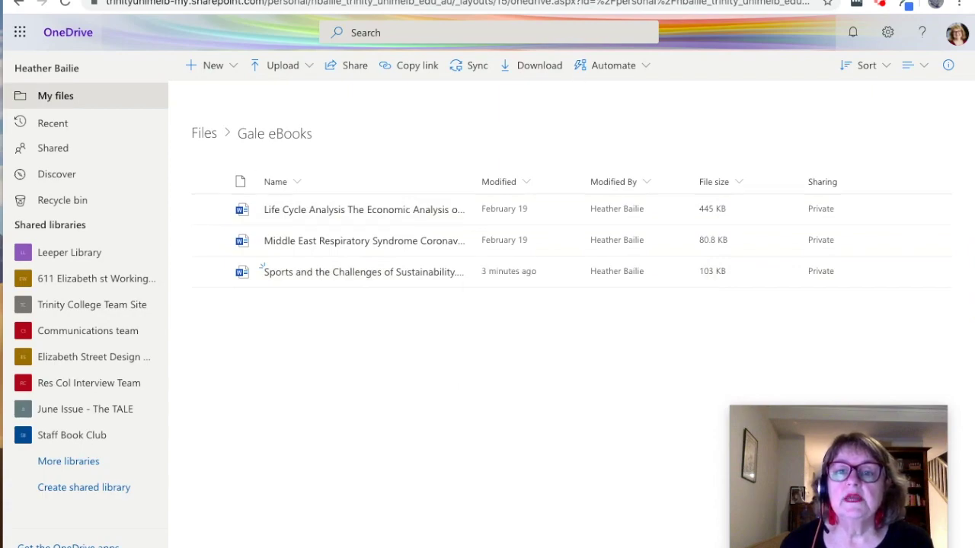
Scroll through the saved Word document down to its Highlighted Passages section.
scroll(527, 160, "up", 20)
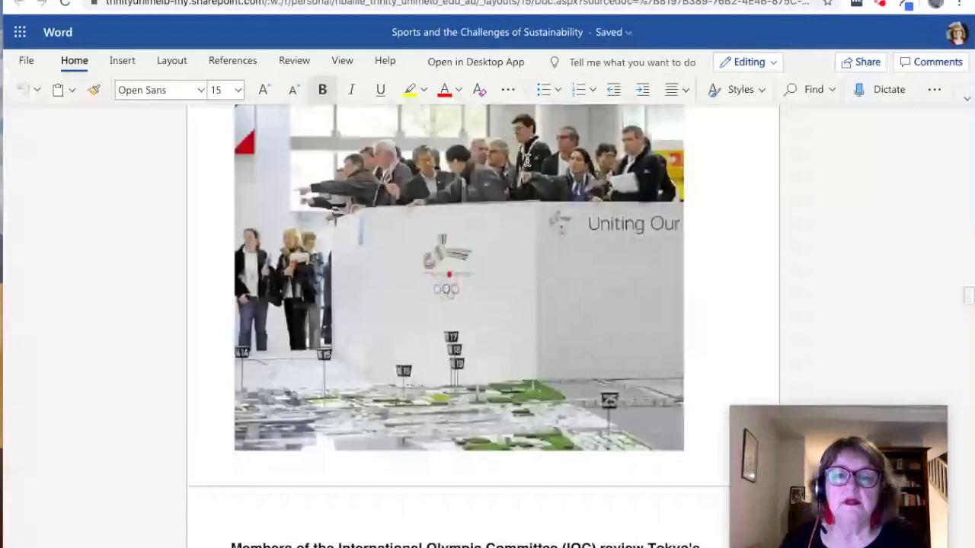
scroll(527, 160, "up", 20)
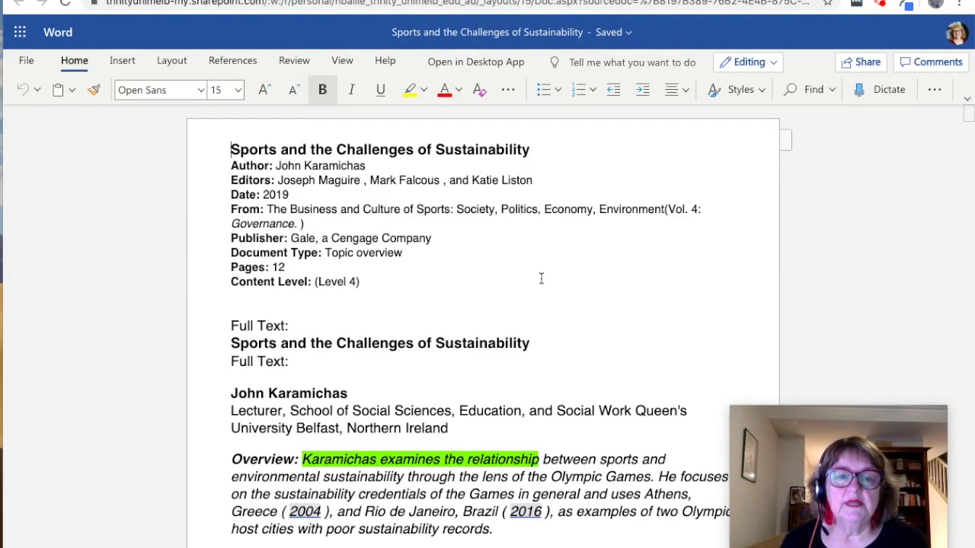
scroll(542, 279, "down", 3)
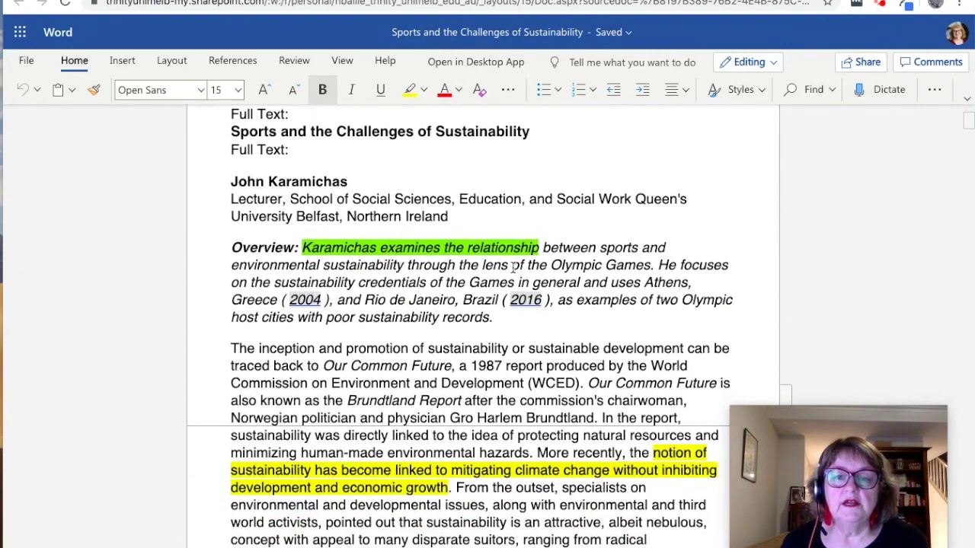
scroll(499, 284, "down", 3)
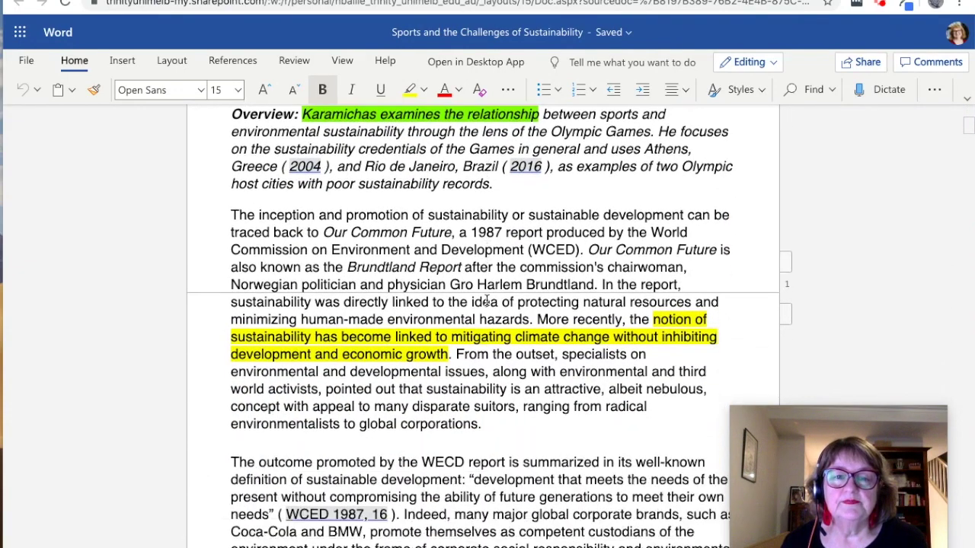
scroll(486, 299, "down", 18)
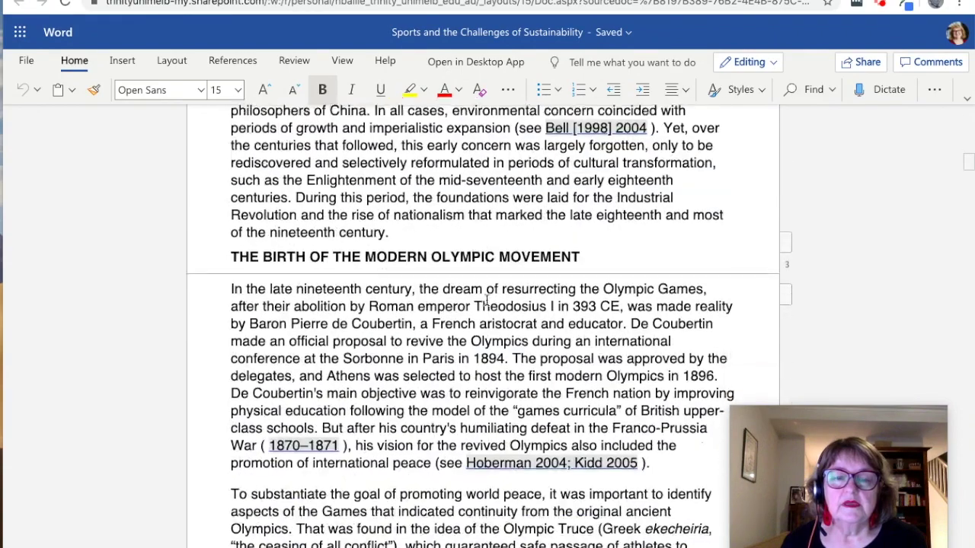
scroll(485, 299, "down", 20)
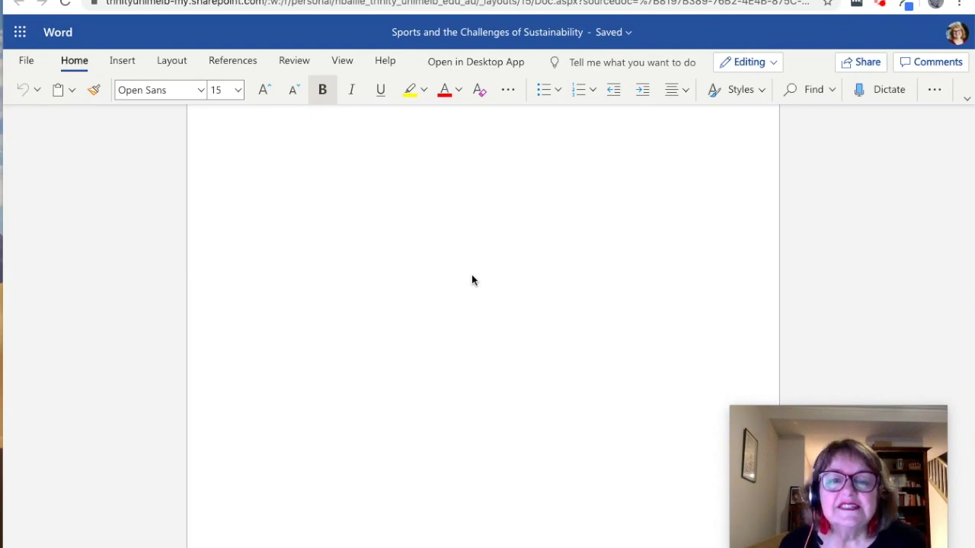
scroll(471, 280, "up", 1)
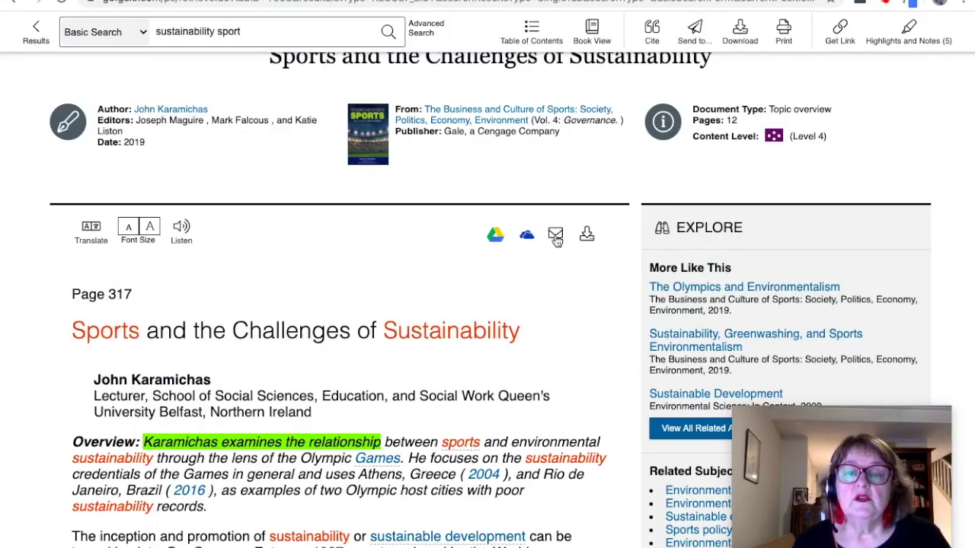
left_click(556, 237)
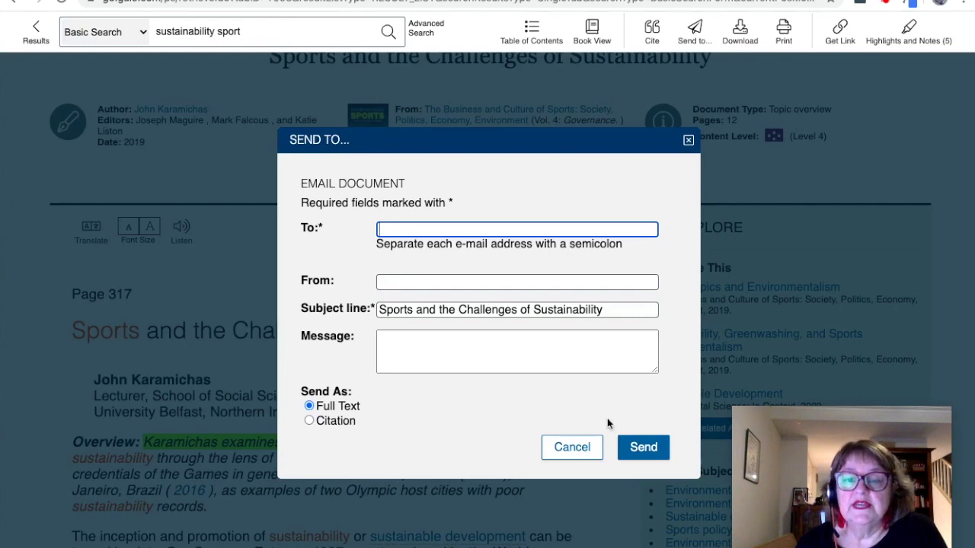
left_click(569, 447)
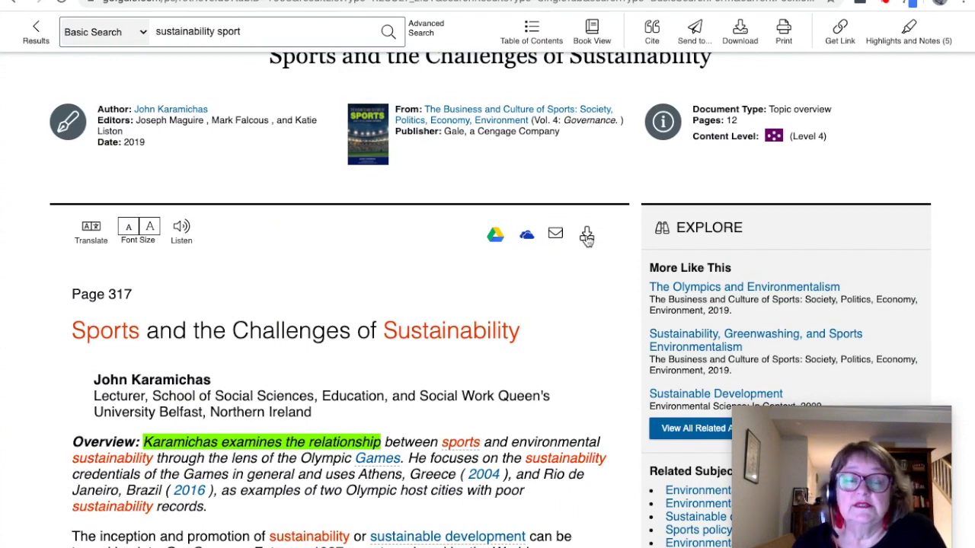
scroll(586, 238, "up", 3)
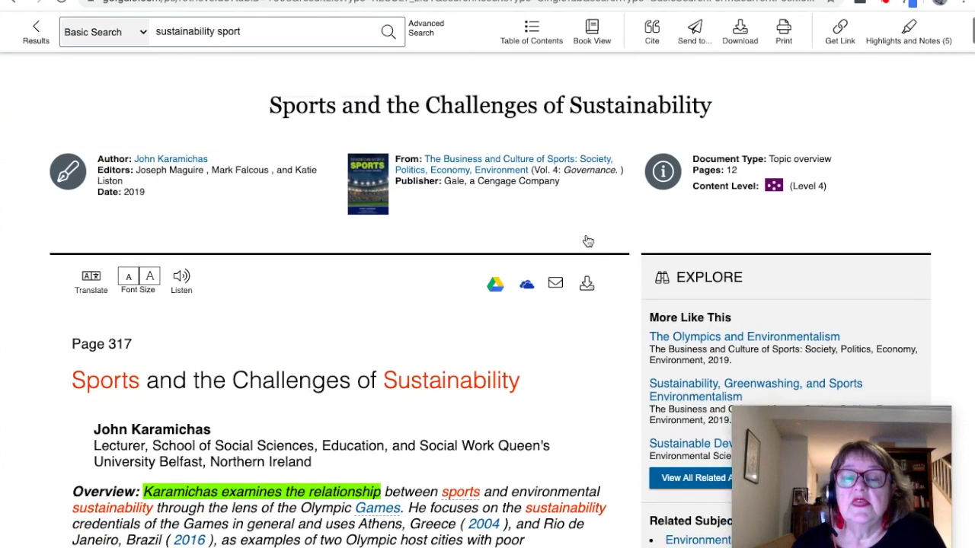
left_click(591, 70)
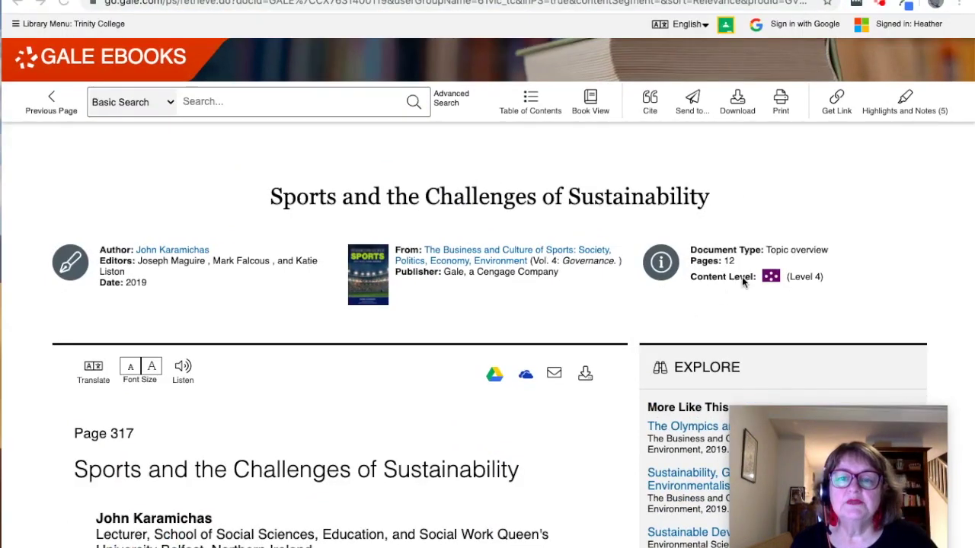
left_click(531, 104)
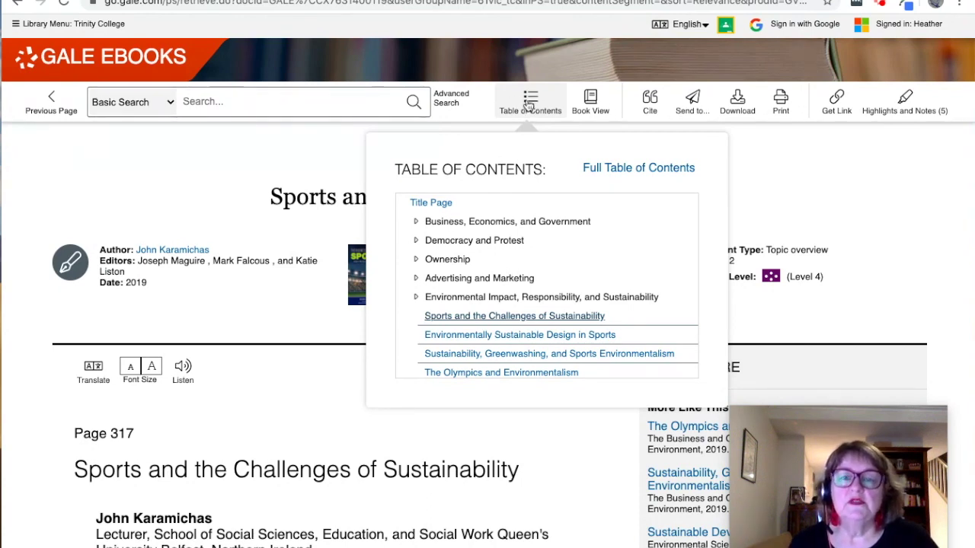
left_click(529, 105)
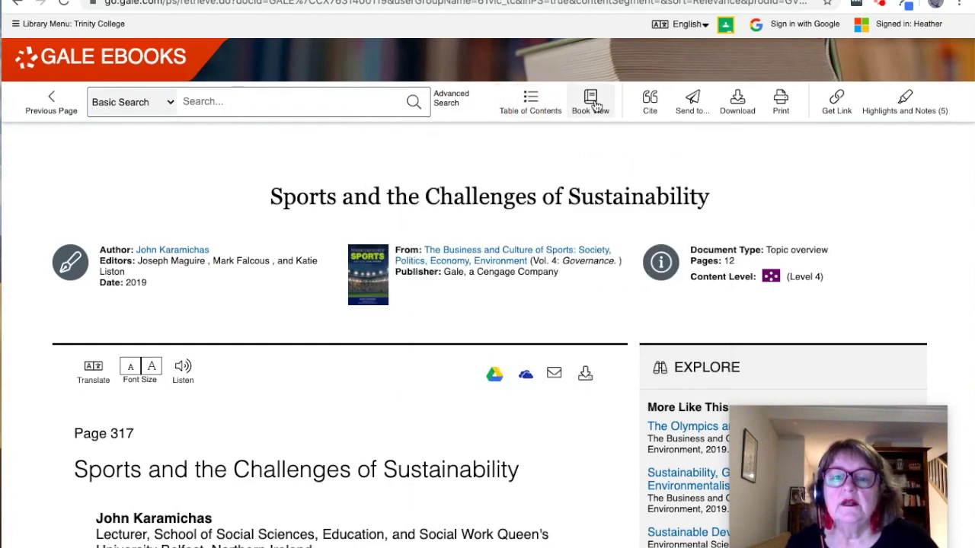
Show the article's APA 6th Edition citation, select all its text, then close Citation Tools.
left_click(650, 105)
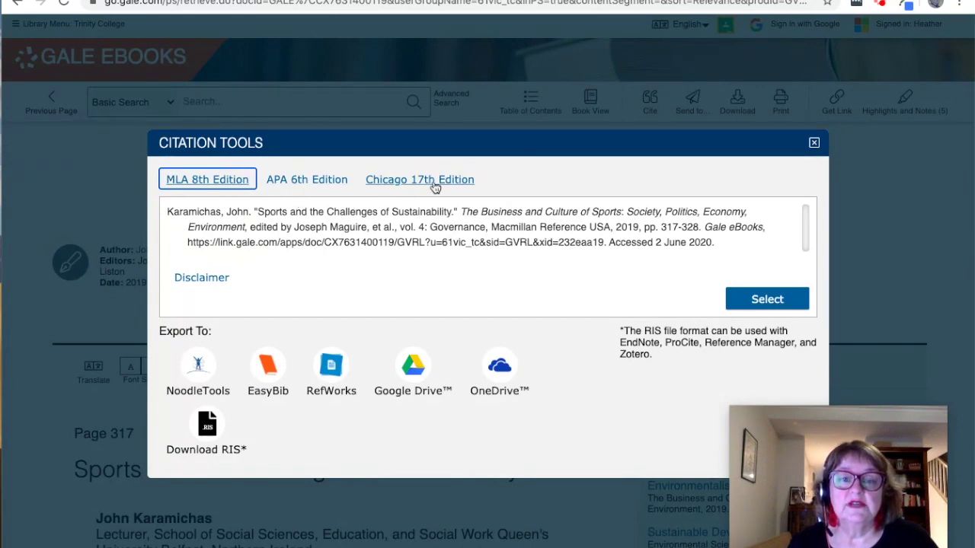
left_click(321, 183)
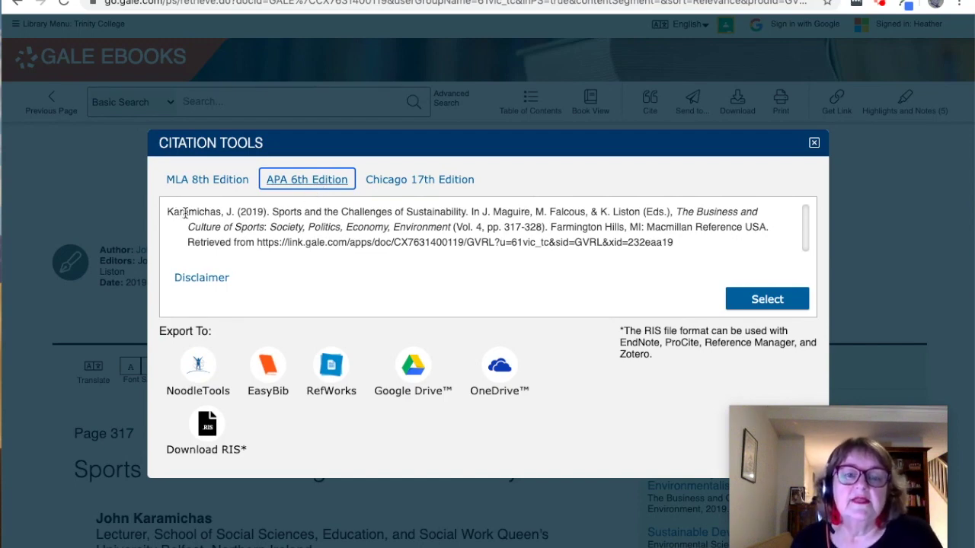
left_click(757, 300)
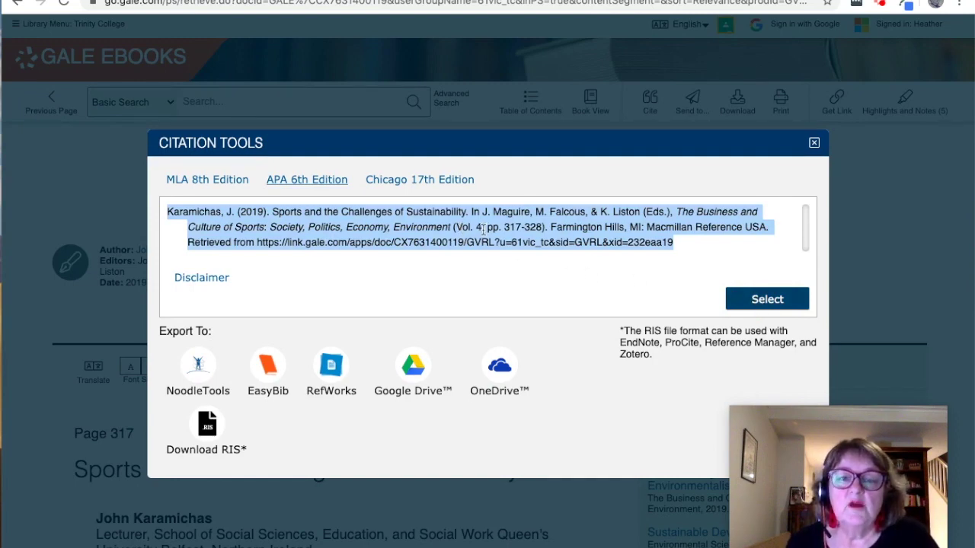
left_click(813, 144)
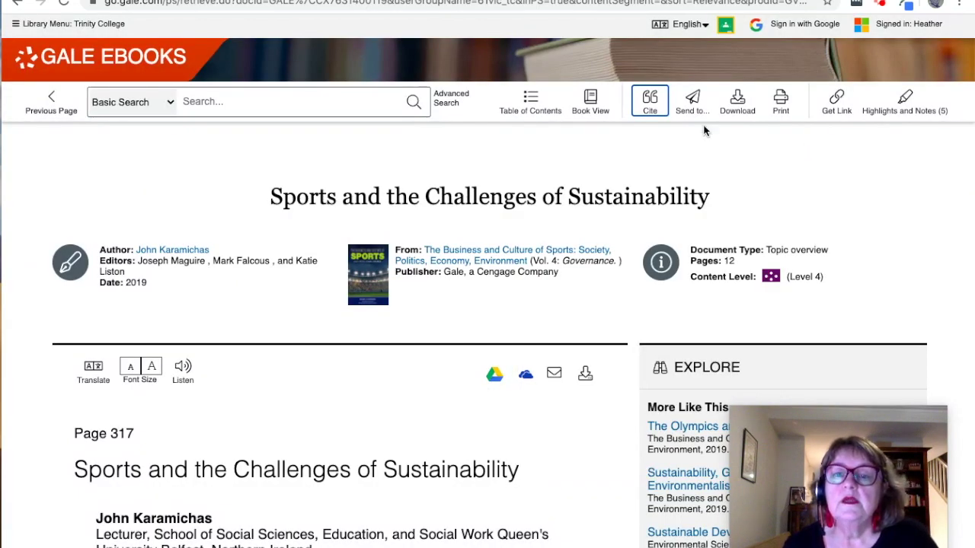
left_click(691, 101)
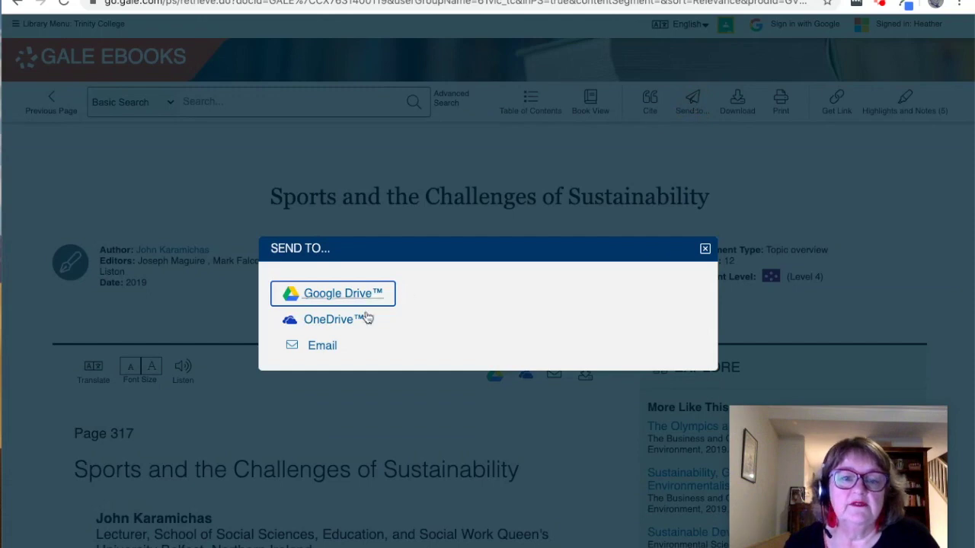
left_click(705, 249)
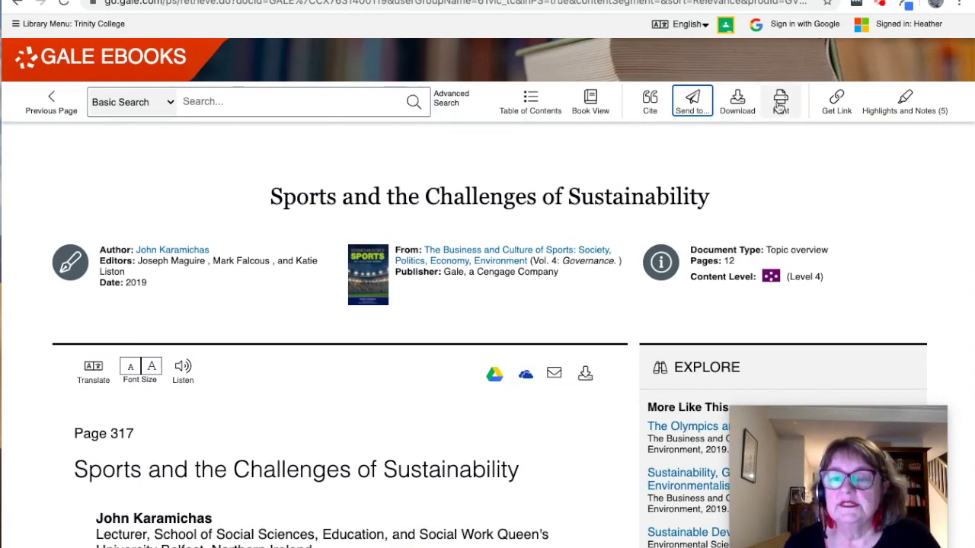
left_click(837, 101)
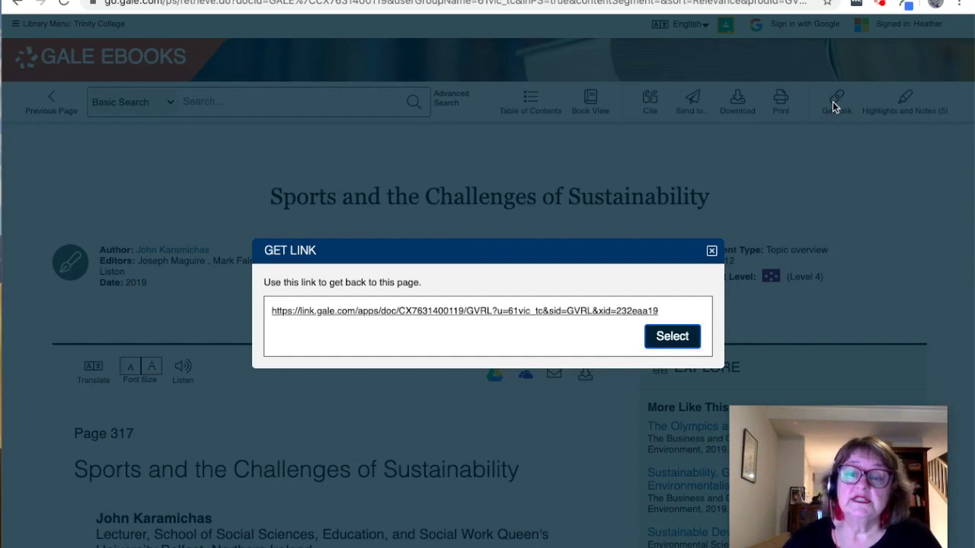
left_click(712, 252)
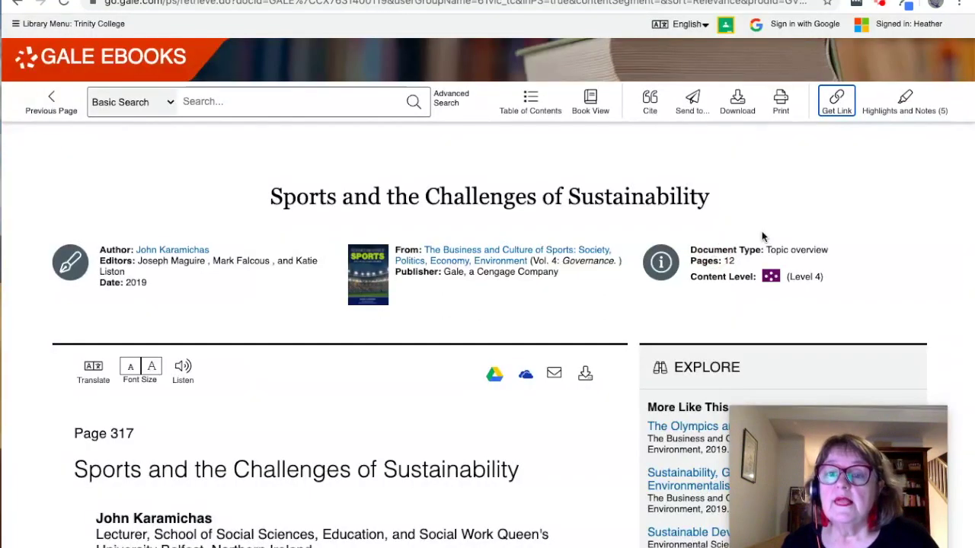
left_click(901, 111)
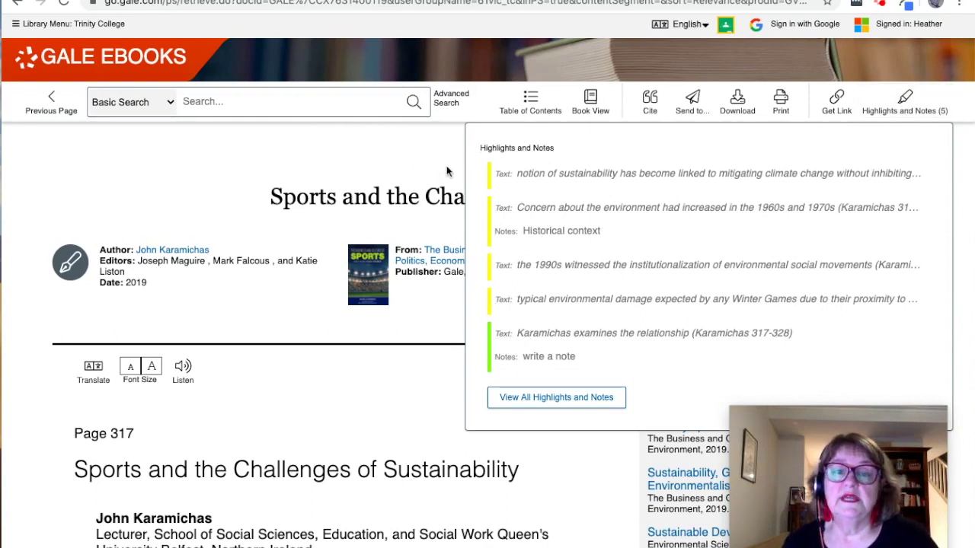
left_click(406, 157)
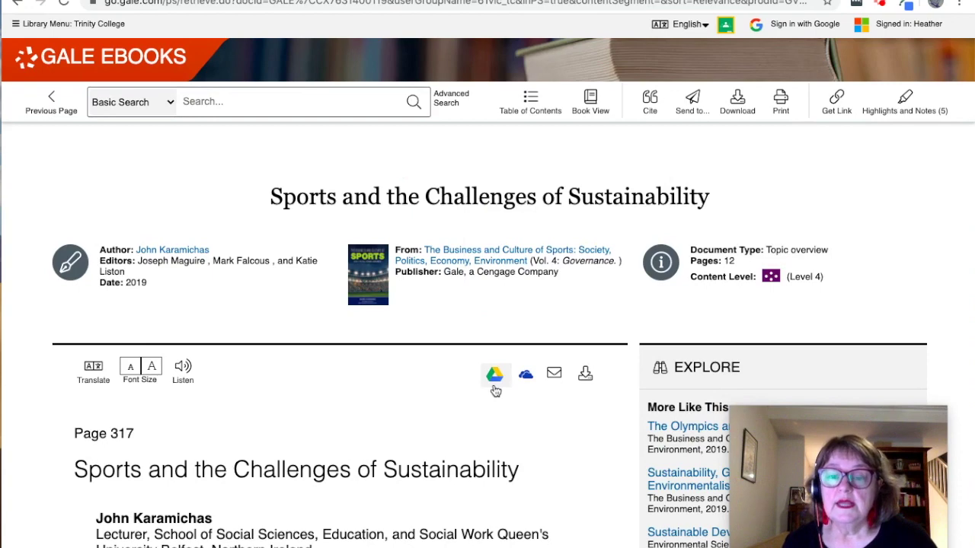
Scroll through the sustainability article's sections down to the Bibliography.
scroll(495, 390, "down", 3)
scroll(494, 390, "down", 3)
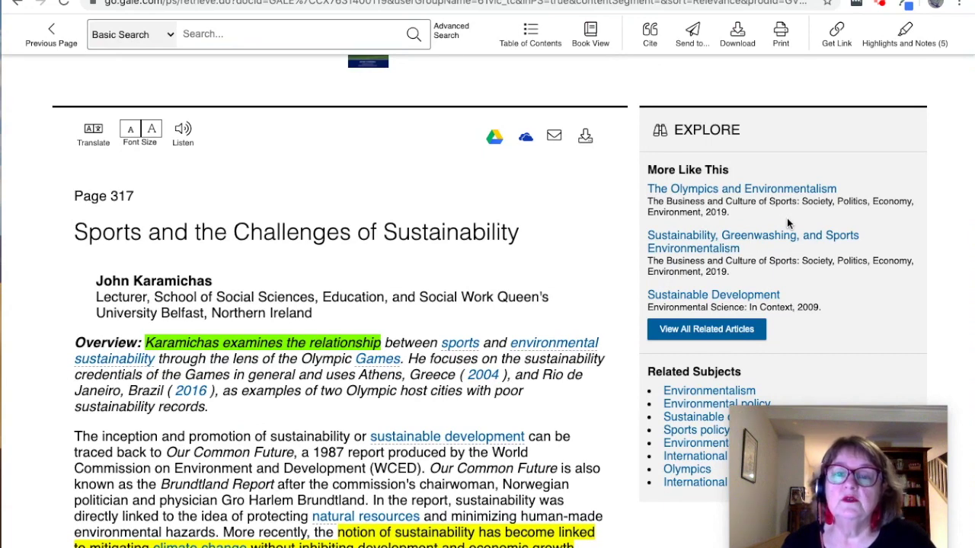
scroll(786, 224, "down", 1)
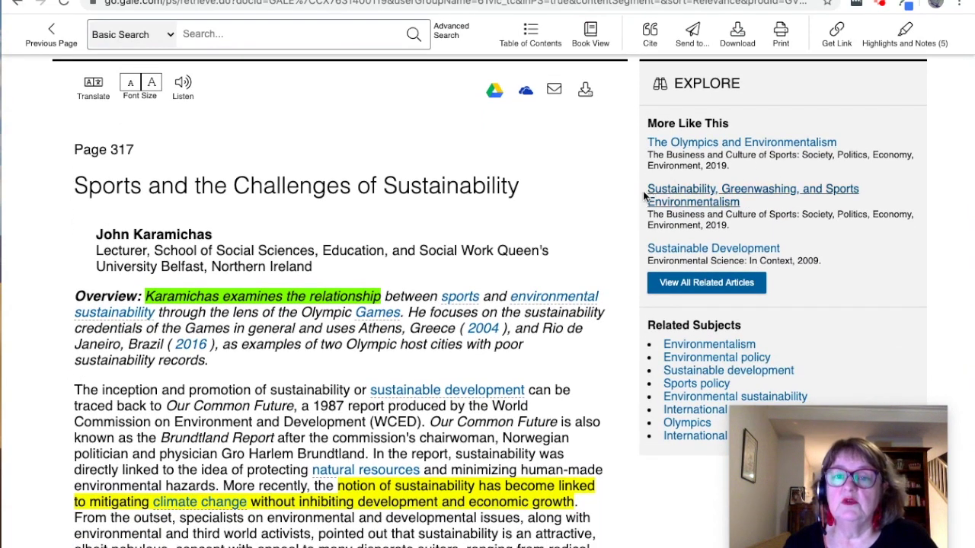
scroll(615, 218, "down", 5)
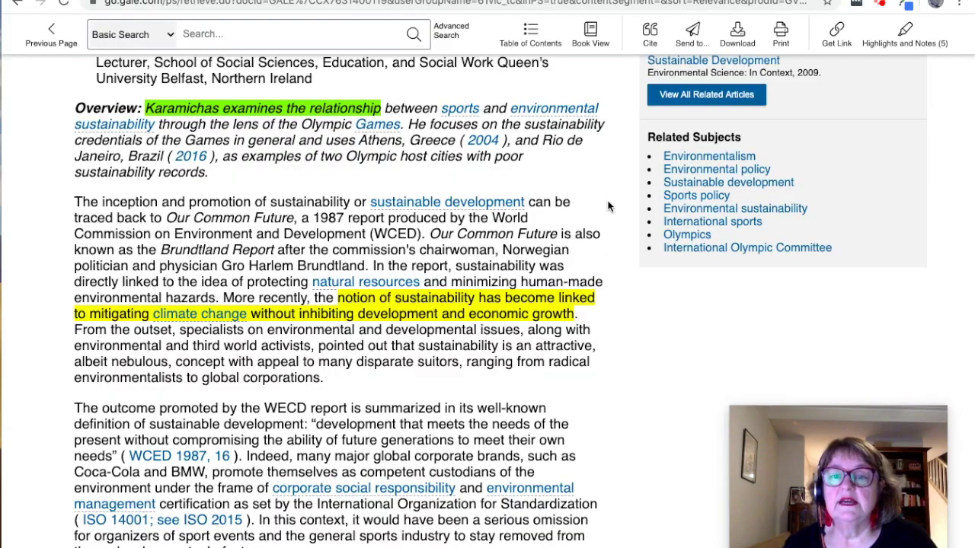
scroll(608, 206, "down", 20)
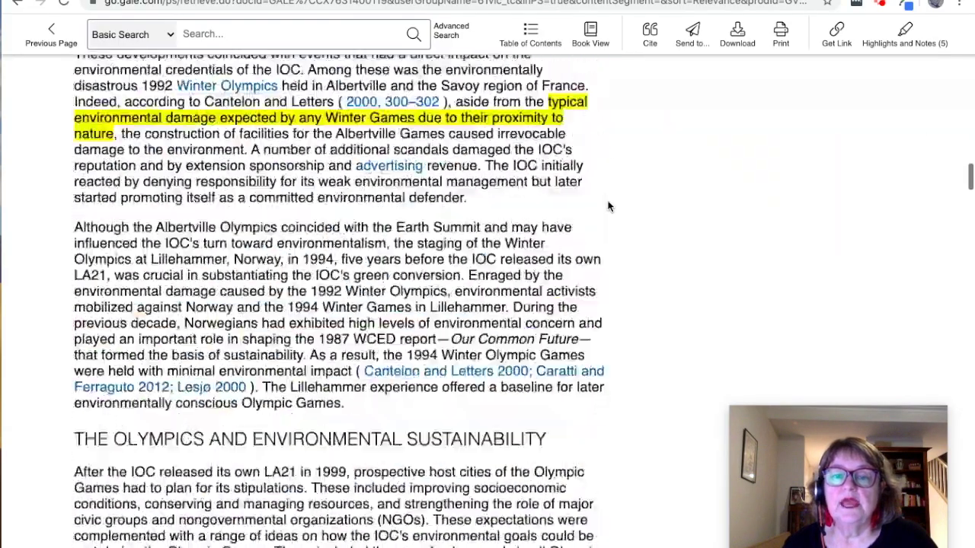
scroll(608, 206, "down", 20)
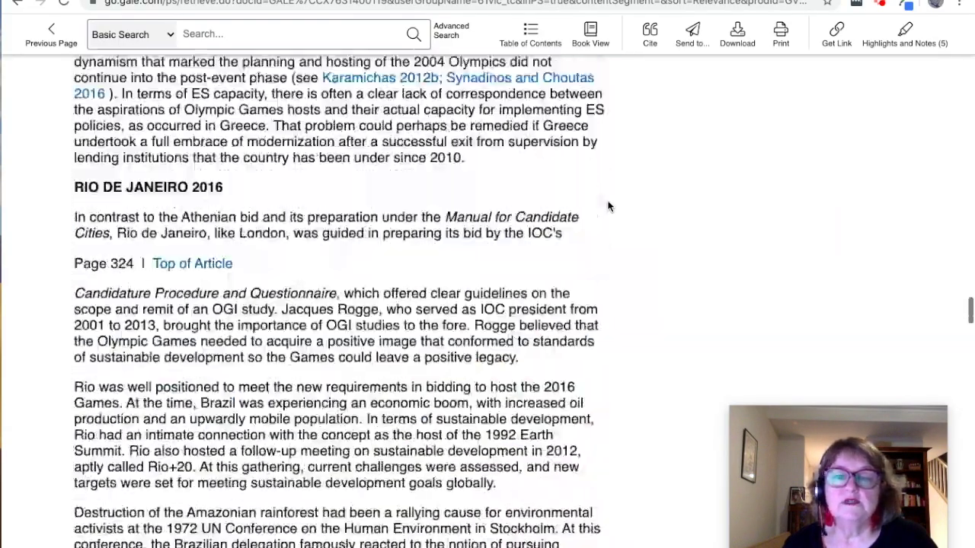
scroll(607, 206, "down", 20)
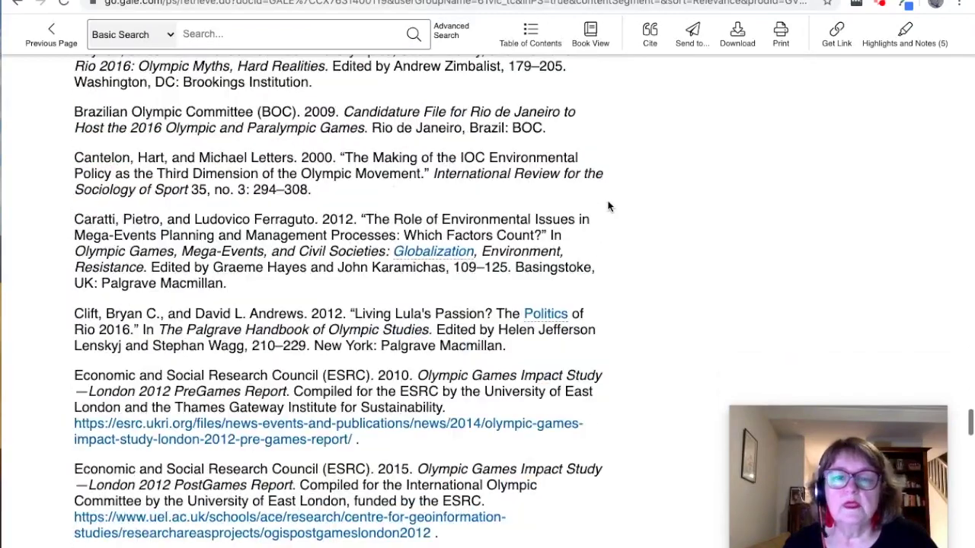
scroll(608, 206, "up", 1)
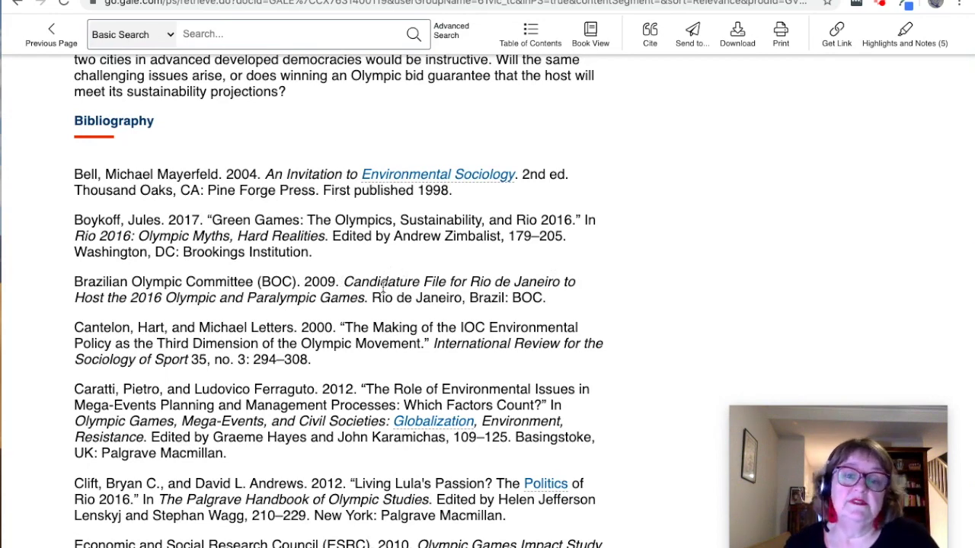
scroll(383, 284, "down", 3)
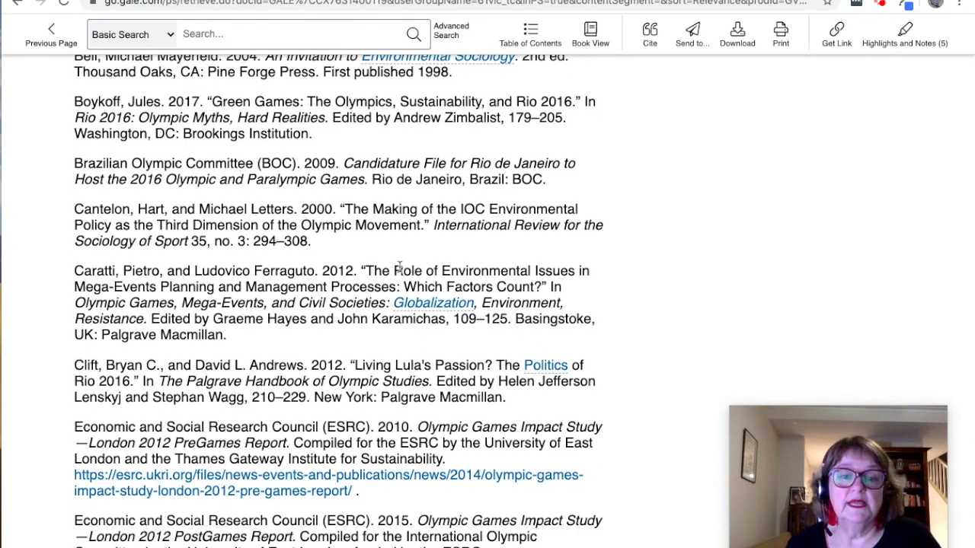
scroll(399, 264, "down", 5)
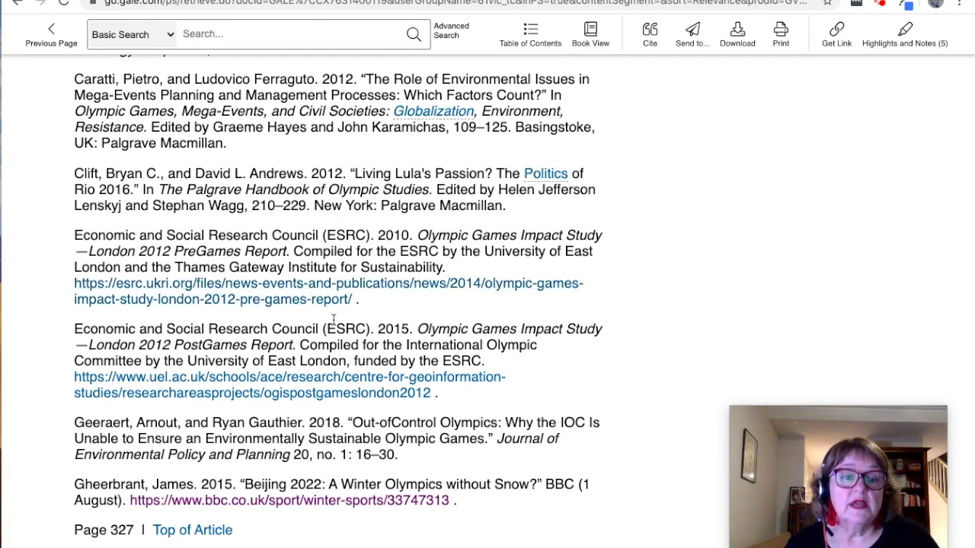
scroll(333, 323, "down", 3)
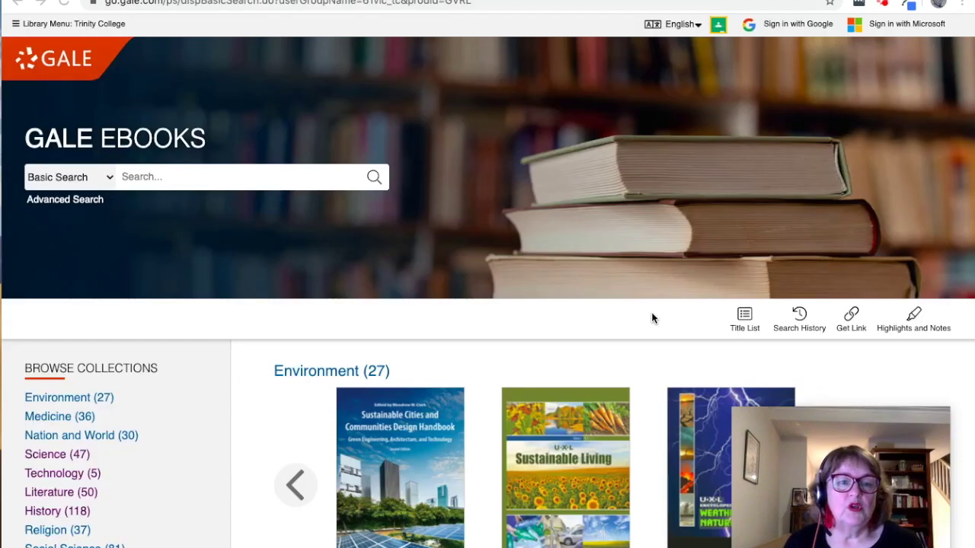
Open the Arts (22) collection and scroll through its books.
scroll(652, 318, "down", 5)
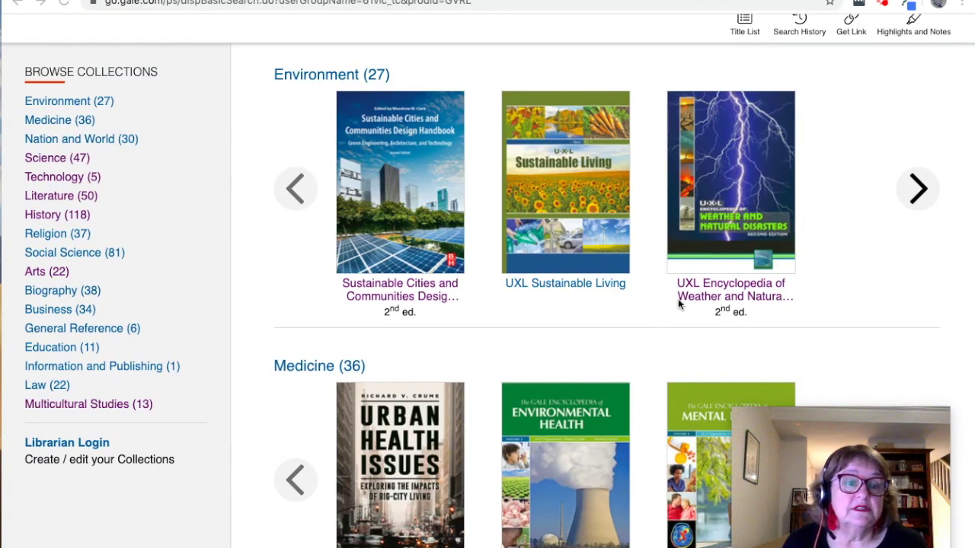
left_click(41, 274)
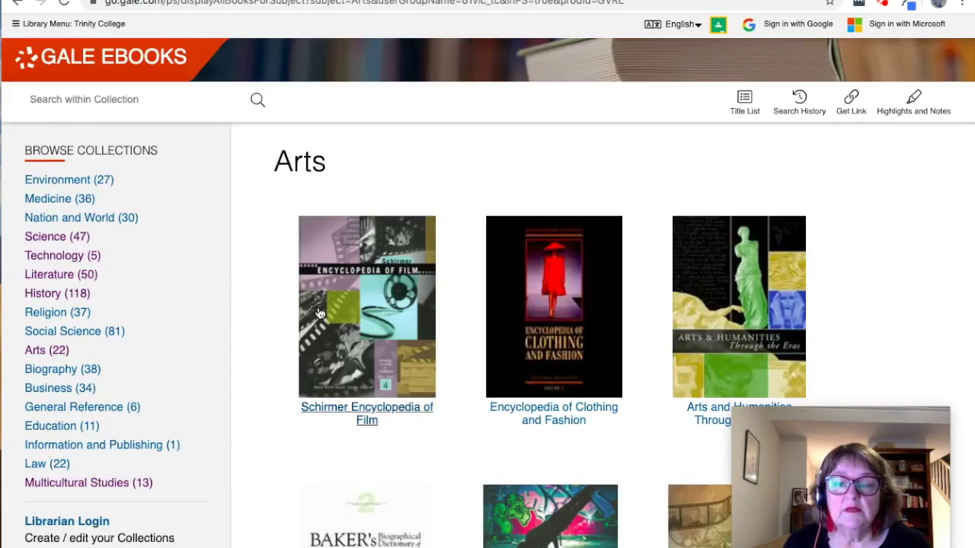
scroll(320, 314, "down", 3)
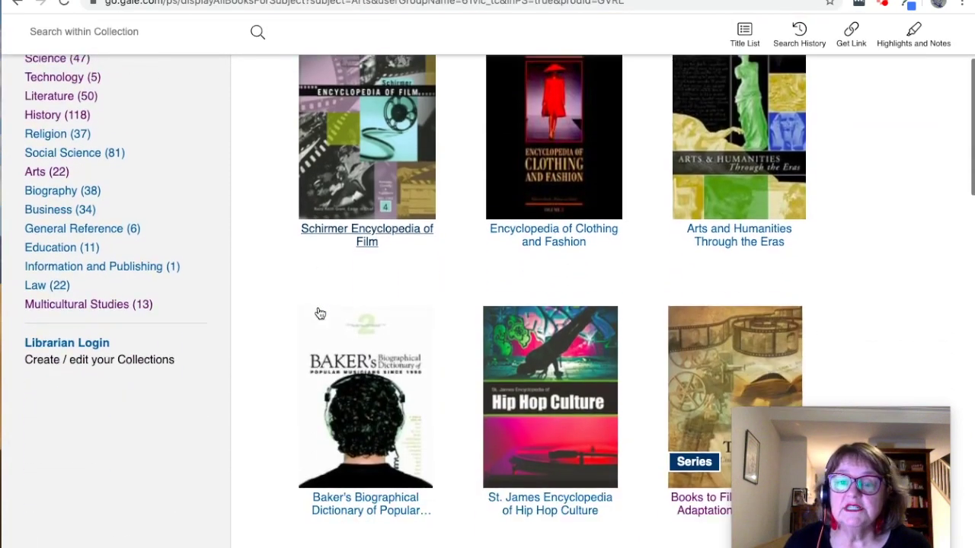
scroll(320, 314, "down", 1)
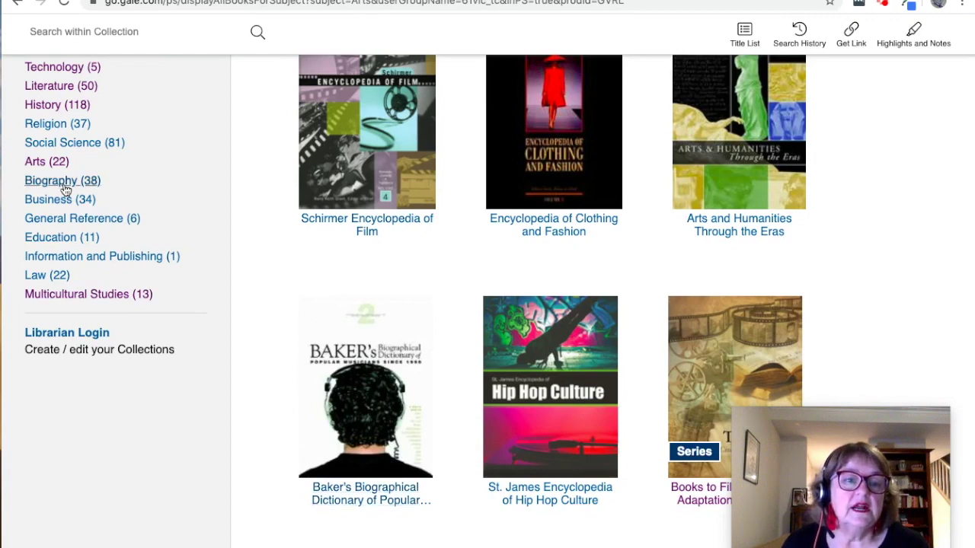
scroll(76, 157, "up", 1)
Open the Literature (50) collection and scroll through its books.
left_click(50, 153)
scroll(355, 254, "down", 2)
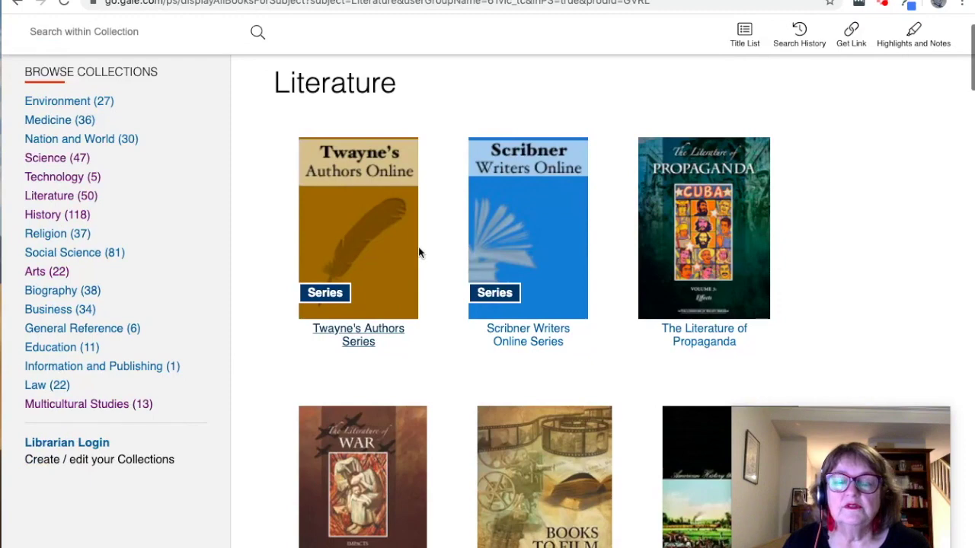
scroll(452, 251, "down", 1)
scroll(452, 251, "down", 2)
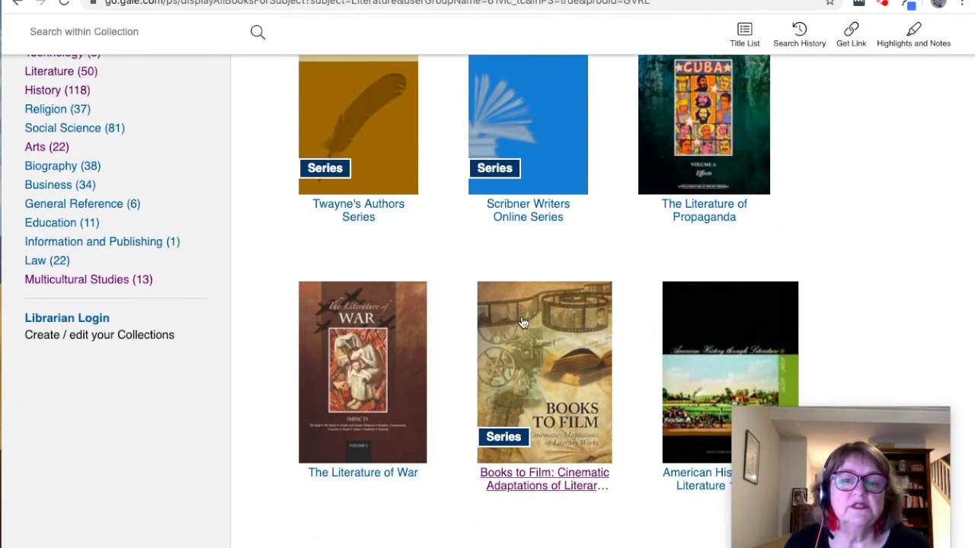
scroll(201, 175, "up", 3)
scroll(201, 176, "up", 1)
Open the History (118) collection and scroll through its book grid.
left_click(51, 228)
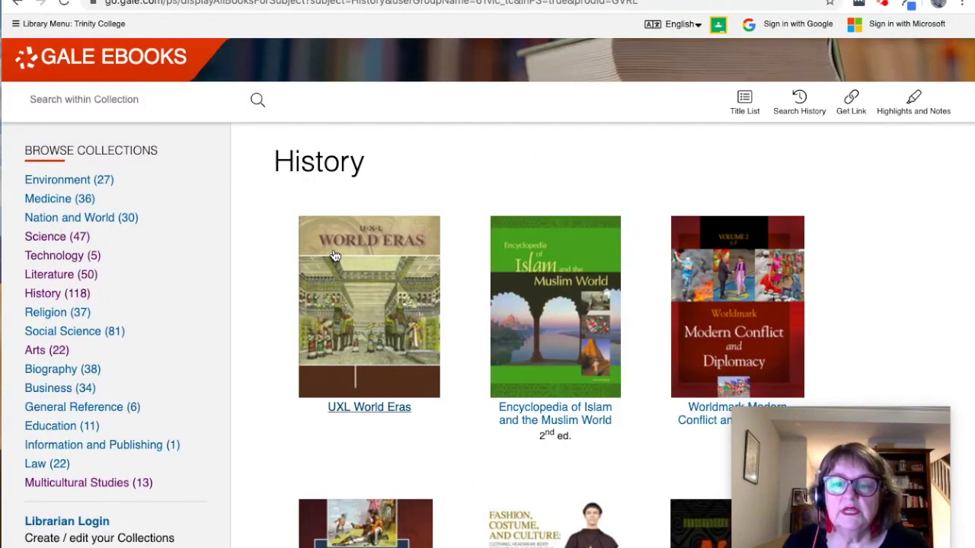
scroll(335, 256, "down", 4)
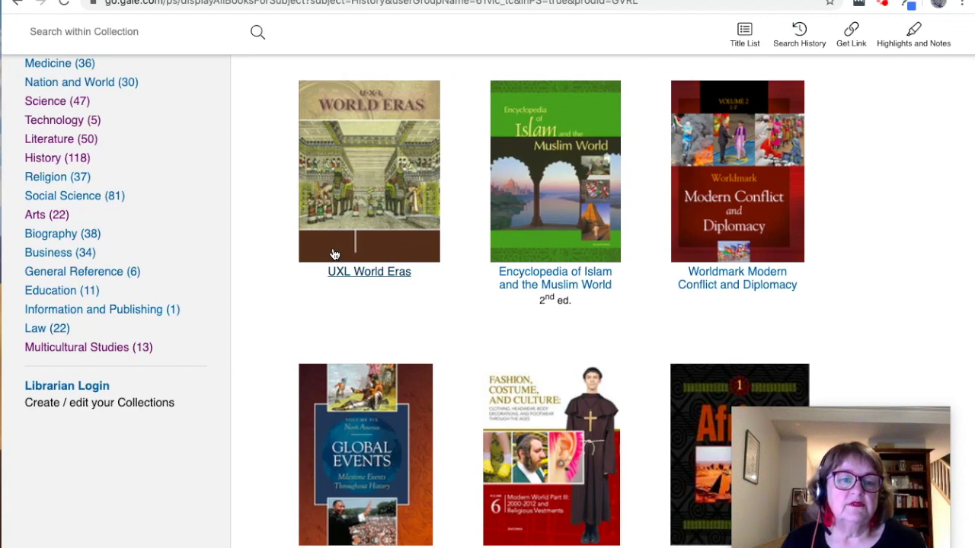
scroll(353, 235, "up", 4)
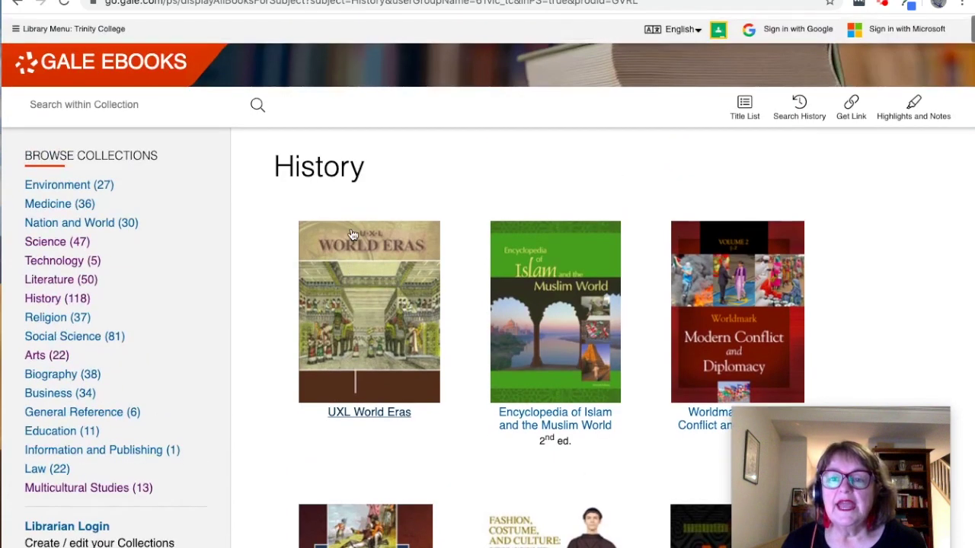